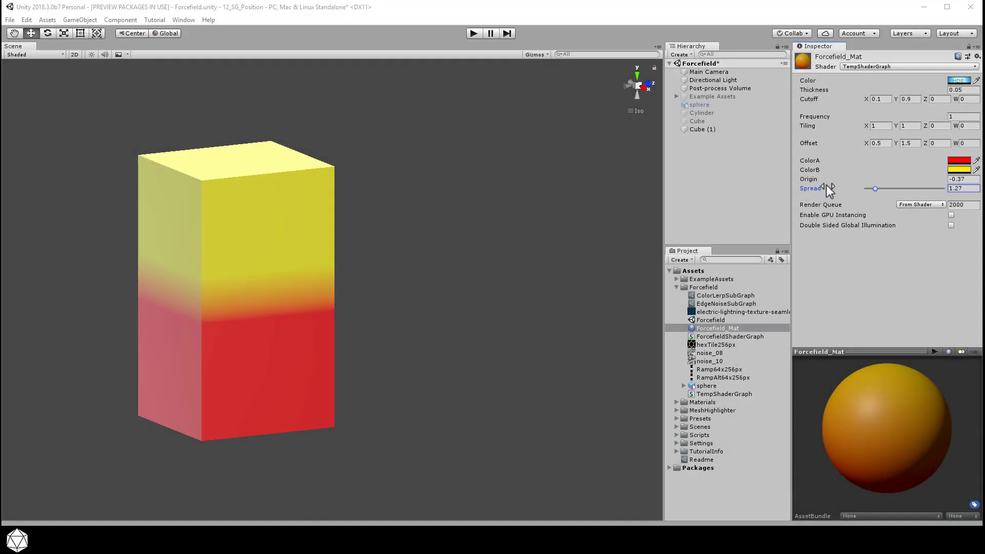
# Raise Forcefield_Mat's Spread slider toward 3.06 to widen the red-to-yellow gradient
pyautogui.moveTo(873, 188); pyautogui.dragTo(889, 204)
# Lower Origin, switch the sphere material's shader to TempShaderGraph, and open that graph for editing
pyautogui.moveTo(928, 177); pyautogui.dragTo(908, 179)
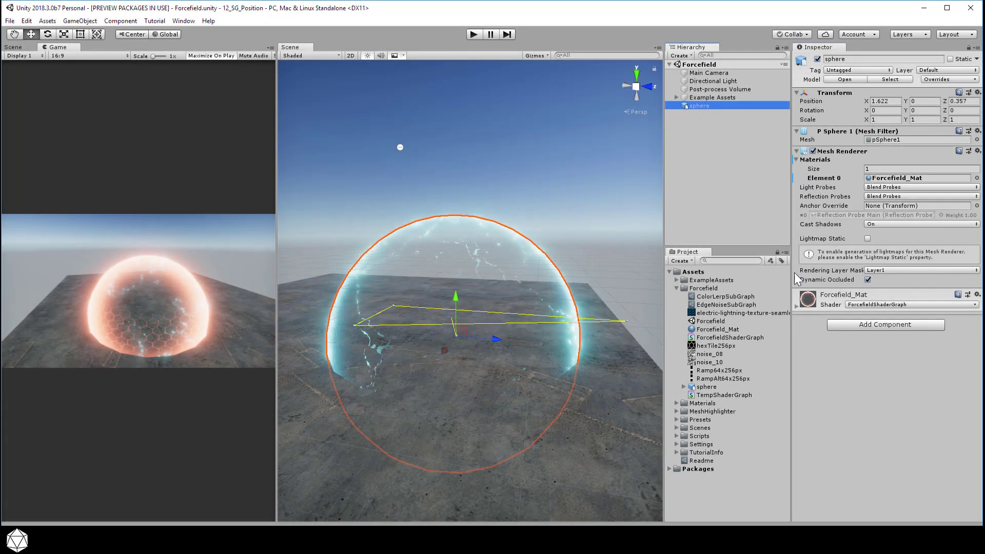
pyautogui.click(866, 306)
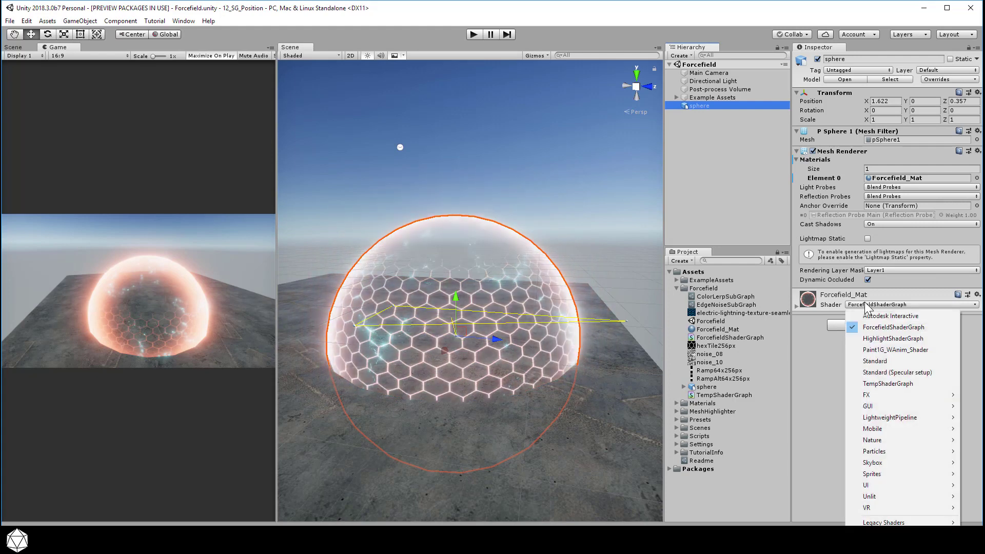
pyautogui.click(924, 382)
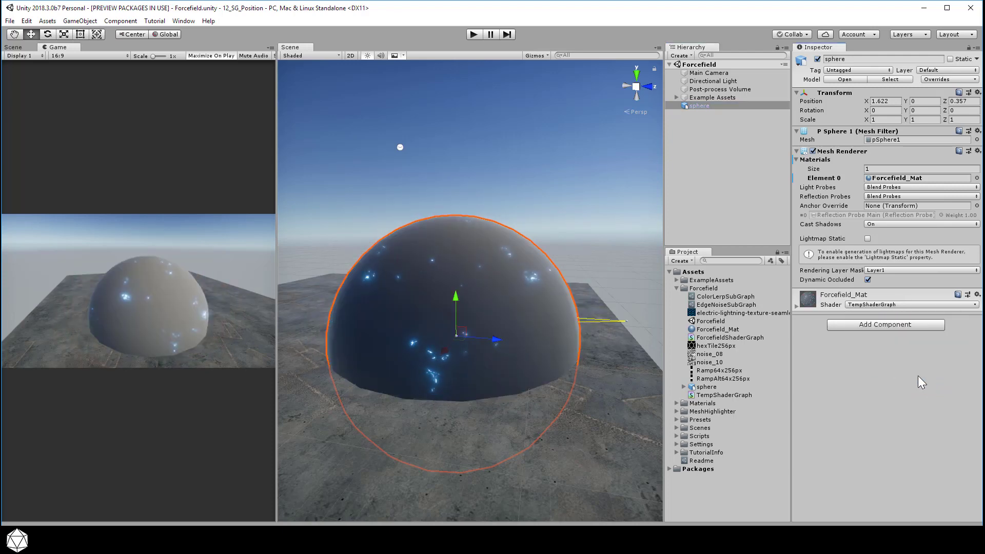
pyautogui.click(755, 394)
pyautogui.doubleClick(755, 394)
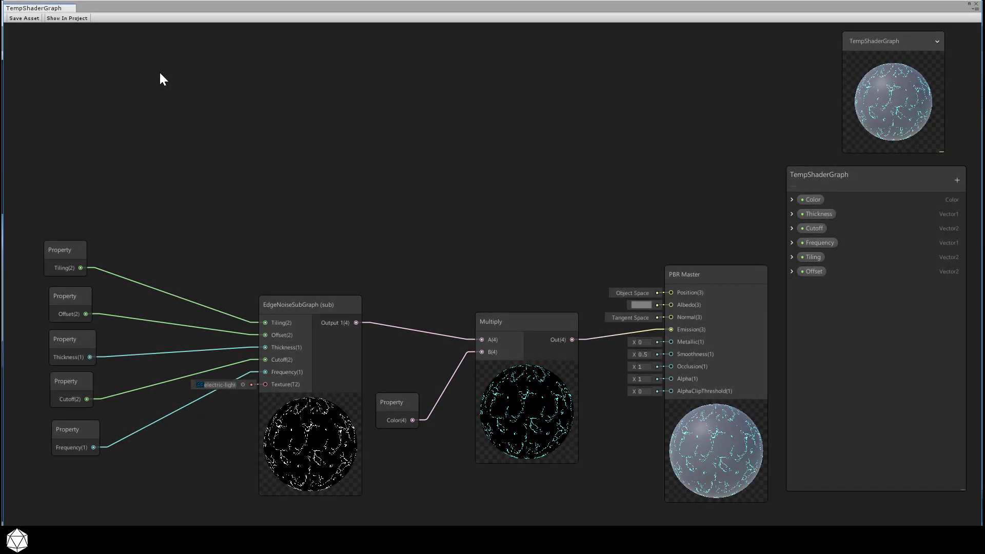
# Add two Input > Basic > Color nodes to the graph and position them
pyautogui.press('space')
pyautogui.click(170, 129)
pyautogui.click(167, 109)
pyautogui.click(162, 117)
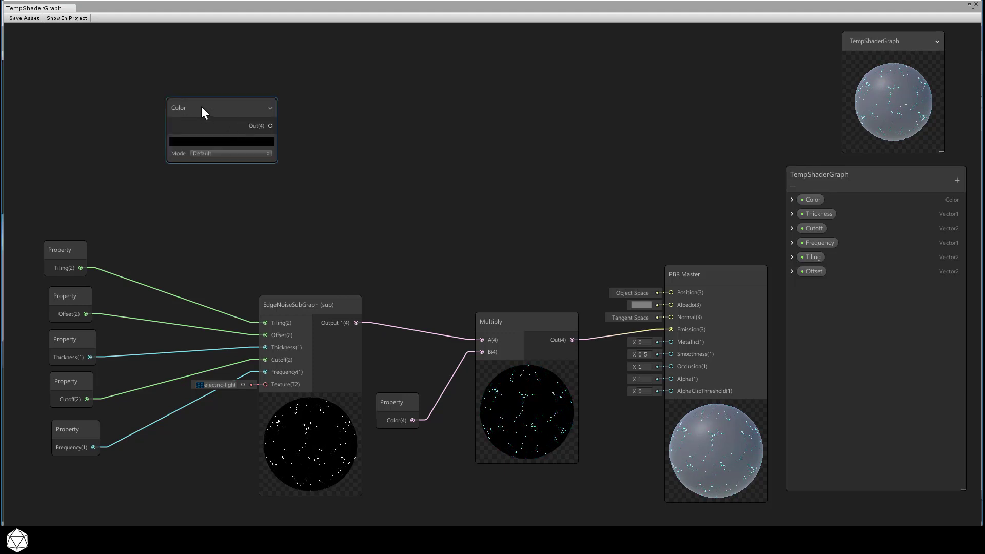
pyautogui.press('space')
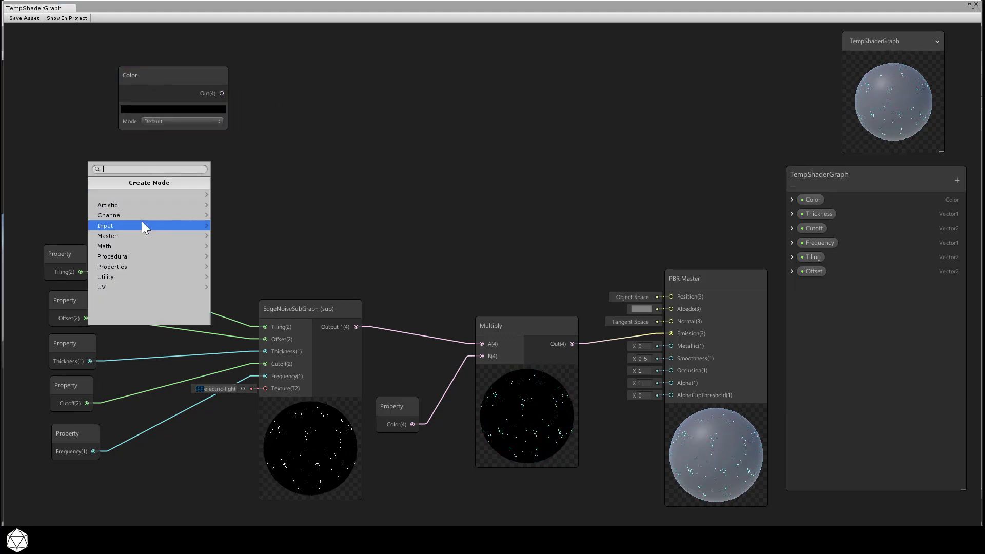
pyautogui.click(142, 222)
pyautogui.click(145, 195)
pyautogui.click(139, 214)
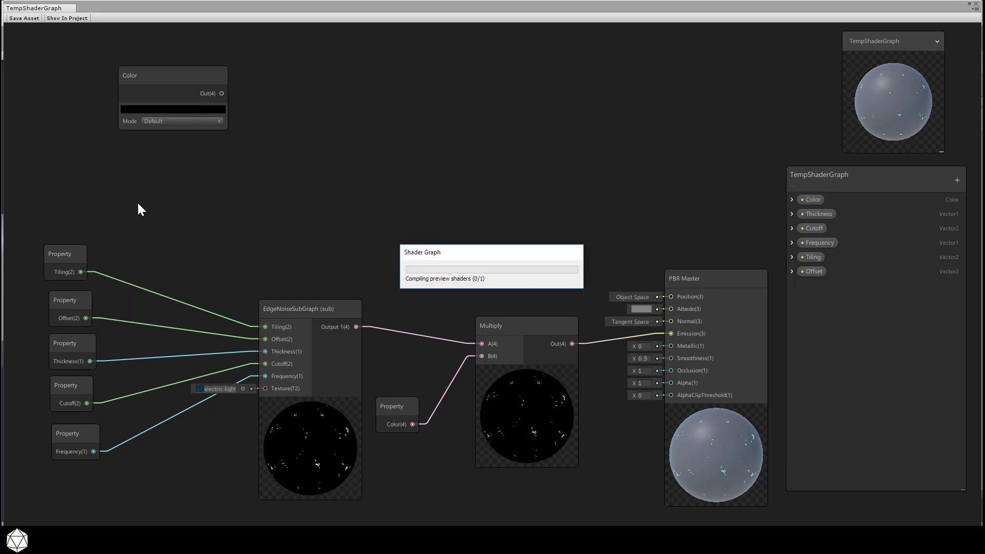
pyautogui.click(177, 189)
pyautogui.moveTo(177, 189); pyautogui.dragTo(158, 143)
# Convert both Color nodes into blackboard properties
pyautogui.click(165, 82)
pyautogui.rightClick(165, 78)
pyautogui.click(202, 178)
pyautogui.click(171, 148)
pyautogui.rightClick(171, 149)
pyautogui.click(208, 246)
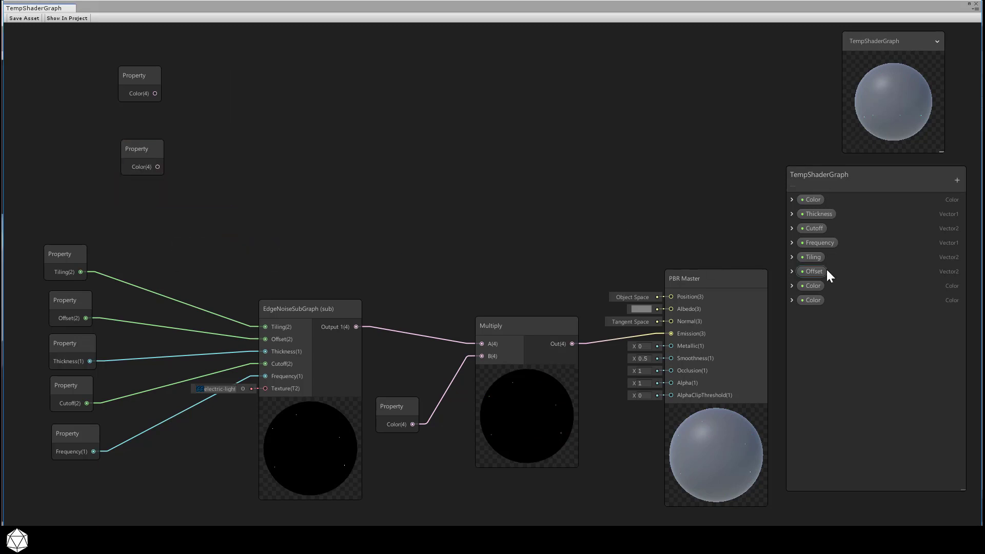
# Rename the two new Color properties to ColorA and ColorB
pyautogui.doubleClick(808, 285)
pyautogui.click(835, 285)
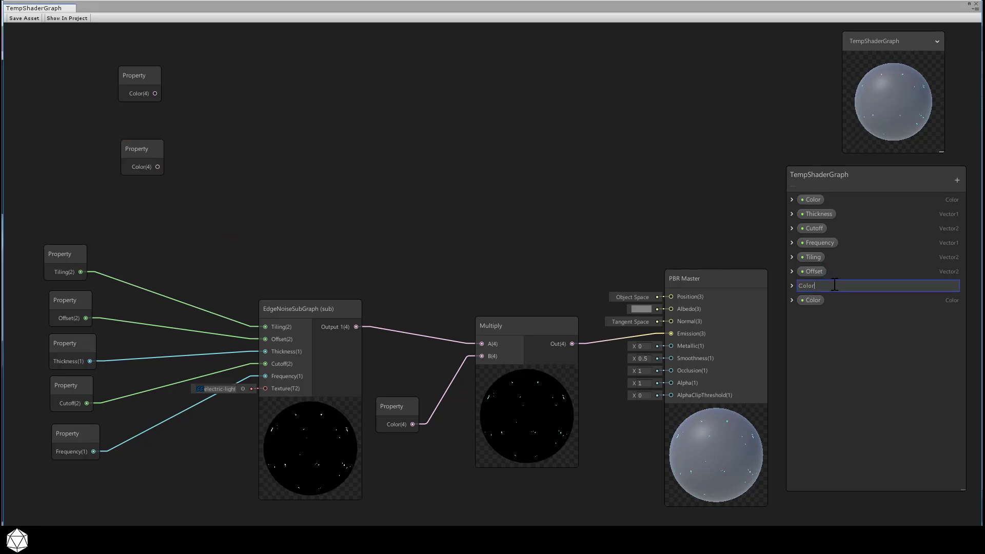
pyautogui.write('A')
pyautogui.press('Return')
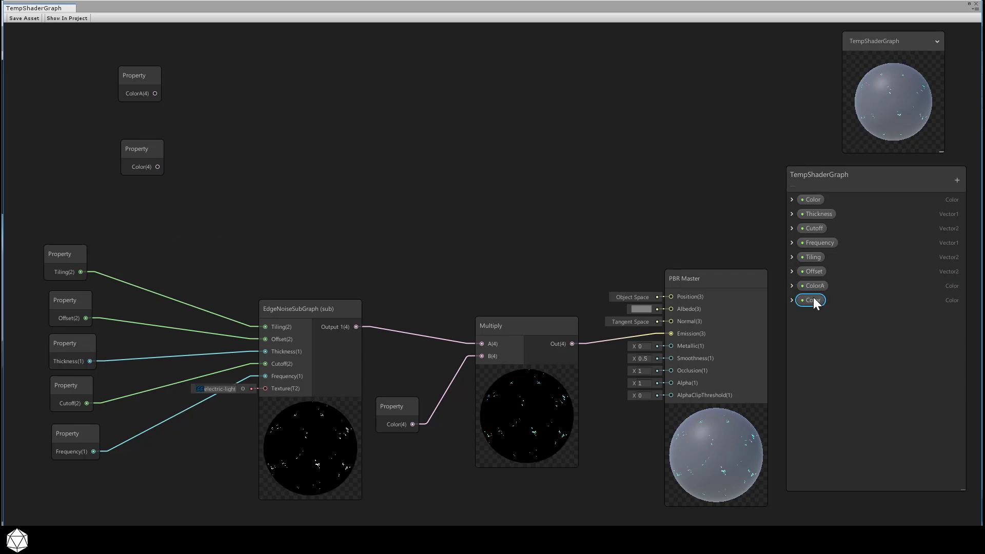
pyautogui.doubleClick(814, 299)
pyautogui.click(820, 301)
pyautogui.write('B')
pyautogui.press('Return')
# Set ColorA's default colour to red and ColorB's default colour to yellow
pyautogui.click(792, 286)
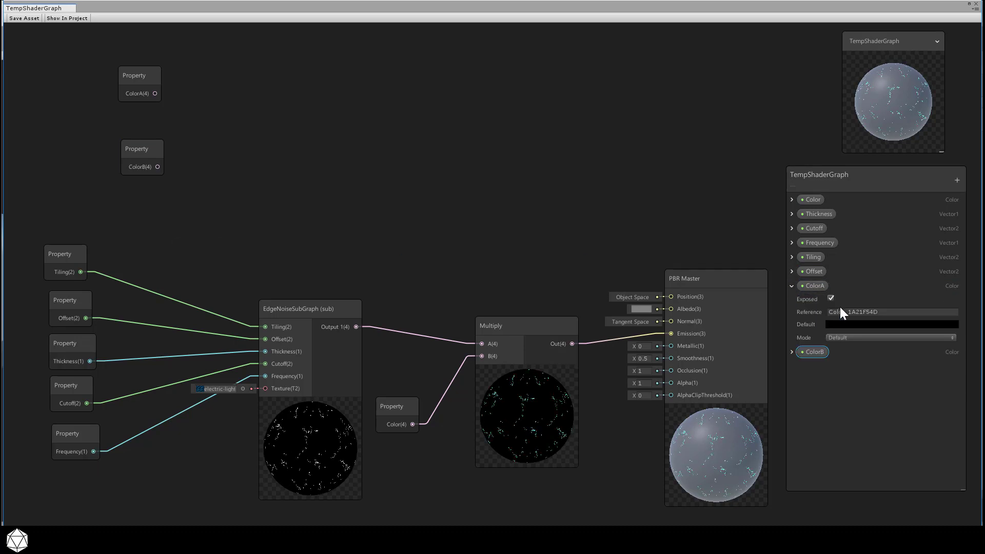
pyautogui.click(852, 324)
pyautogui.moveTo(790, 237); pyautogui.dragTo(792, 207)
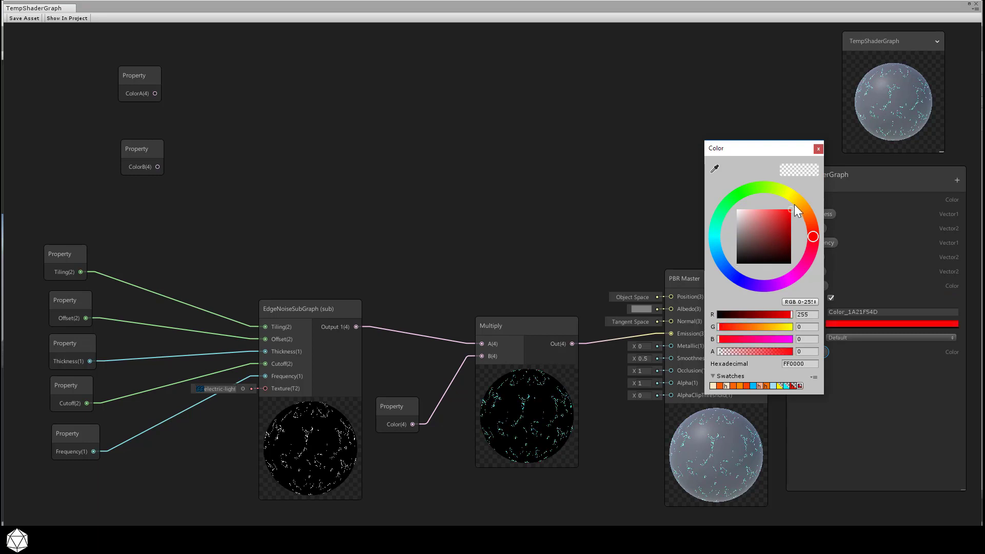
pyautogui.click(817, 149)
pyautogui.click(792, 352)
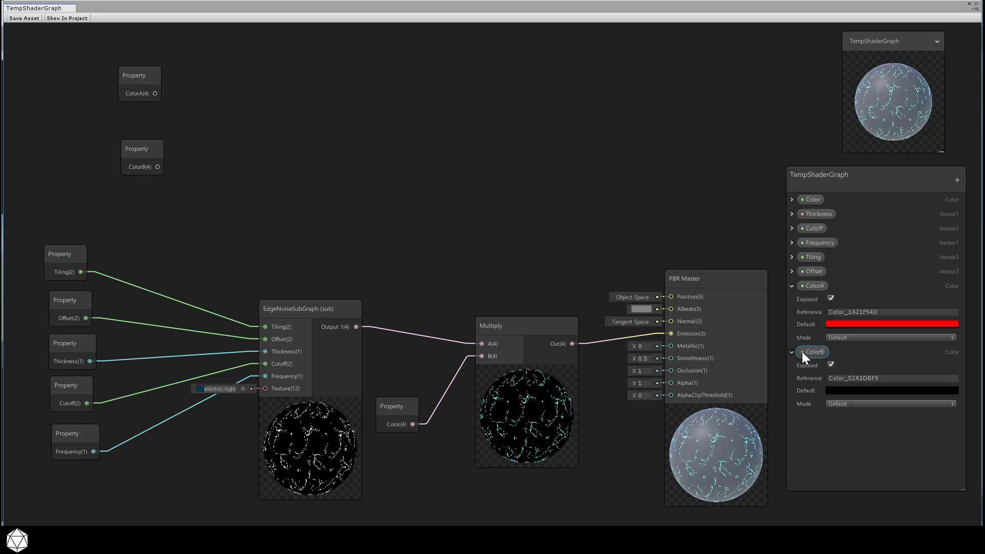
pyautogui.click(868, 391)
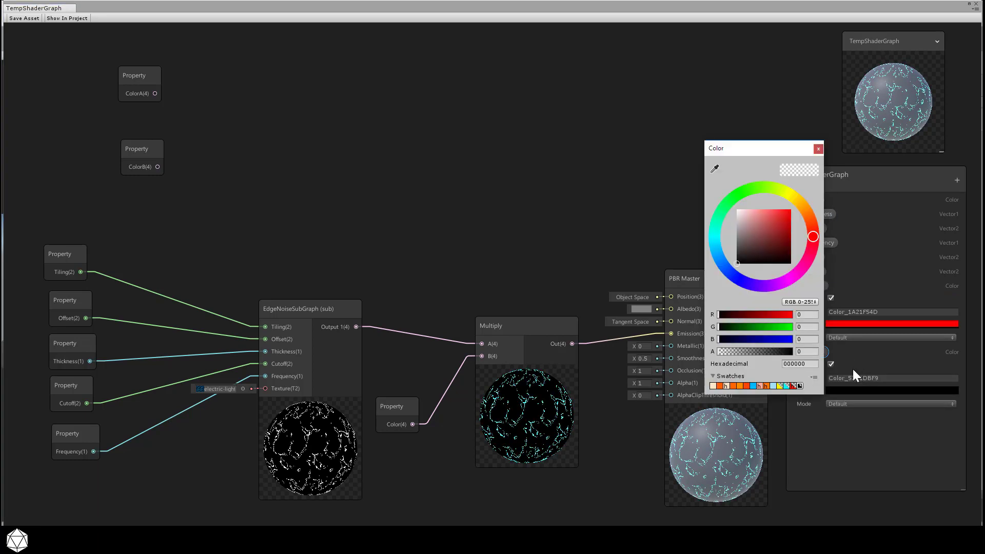
pyautogui.click(783, 218)
pyautogui.click(793, 196)
pyautogui.moveTo(793, 195); pyautogui.dragTo(791, 196)
pyautogui.click(819, 149)
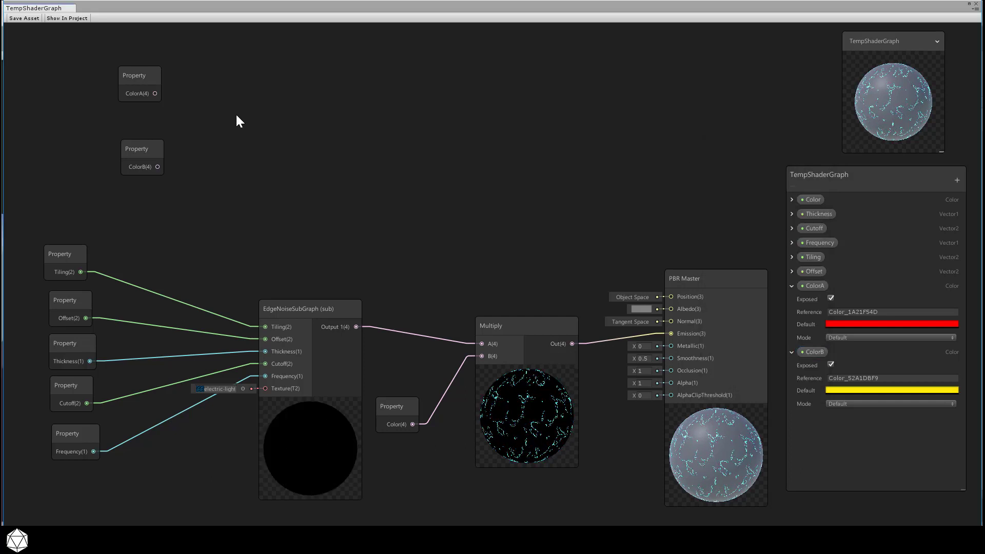
# Add a Lerp node and wire ColorA into its A input and ColorB into B
pyautogui.press('space')
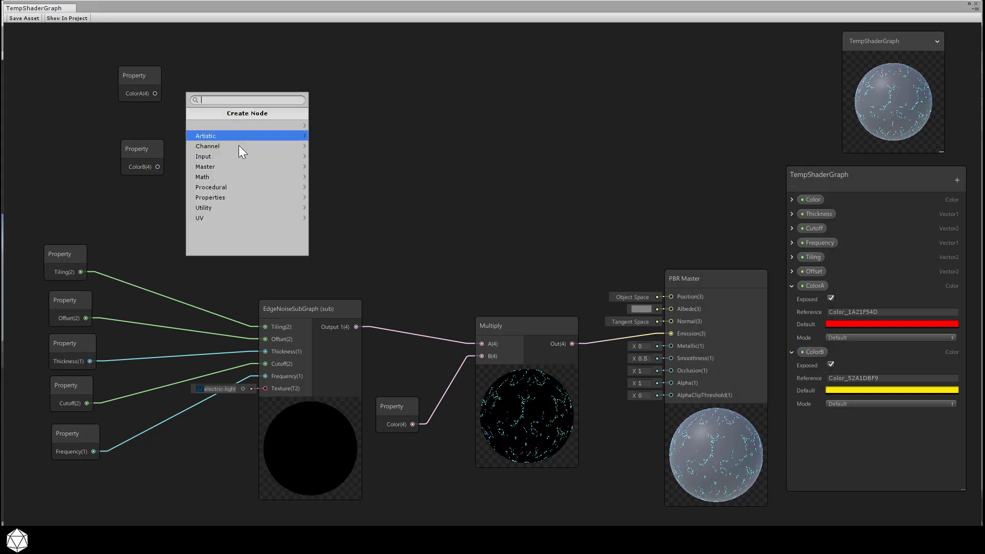
pyautogui.click(235, 177)
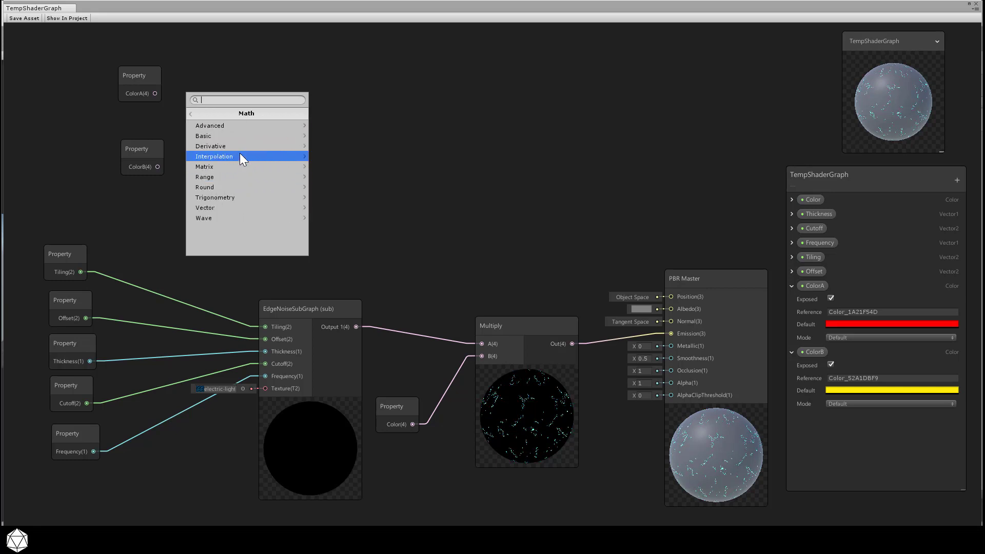
pyautogui.click(240, 155)
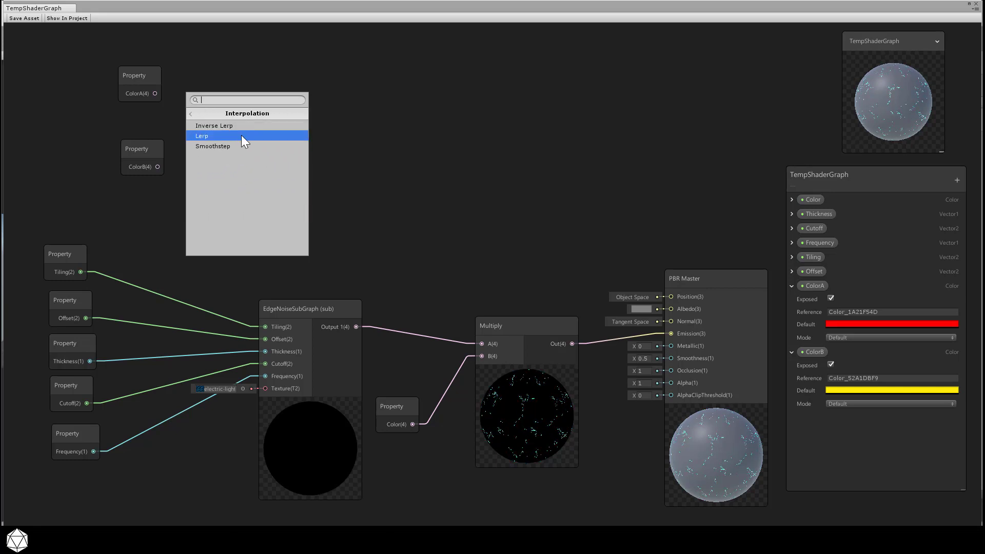
pyautogui.click(241, 135)
pyautogui.moveTo(308, 130); pyautogui.dragTo(319, 88)
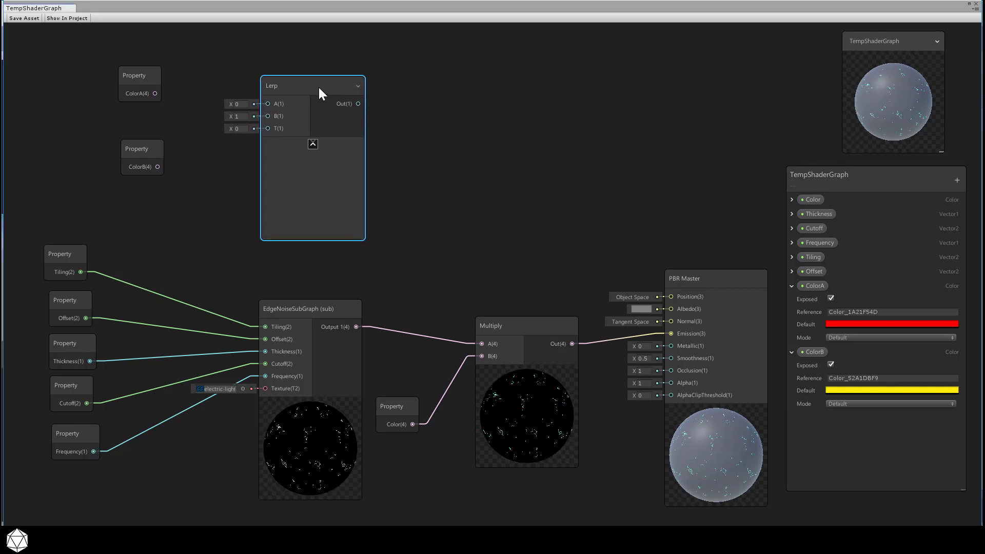
pyautogui.moveTo(155, 94); pyautogui.dragTo(265, 100)
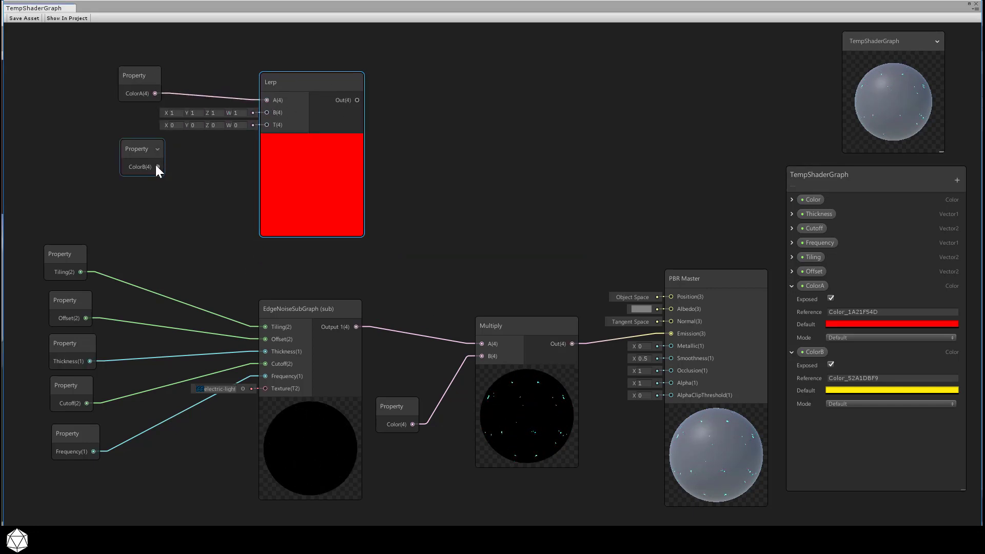
pyautogui.moveTo(157, 167); pyautogui.dragTo(266, 113)
pyautogui.moveTo(147, 145); pyautogui.dragTo(124, 130)
pyautogui.click(112, 180)
# Add a Clamp node feeding Lerp's T input, then arrange the four blending nodes together
pyautogui.press('space')
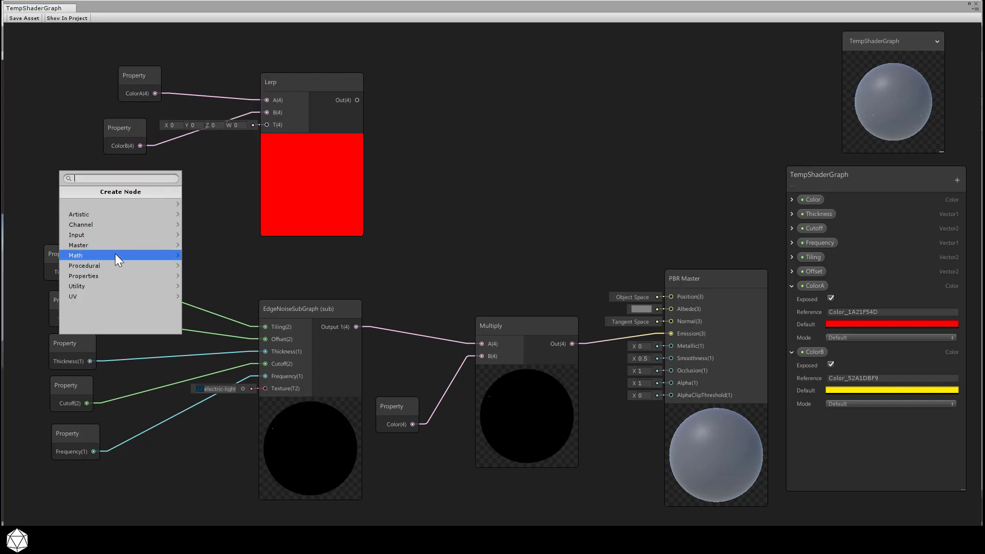
pyautogui.click(115, 254)
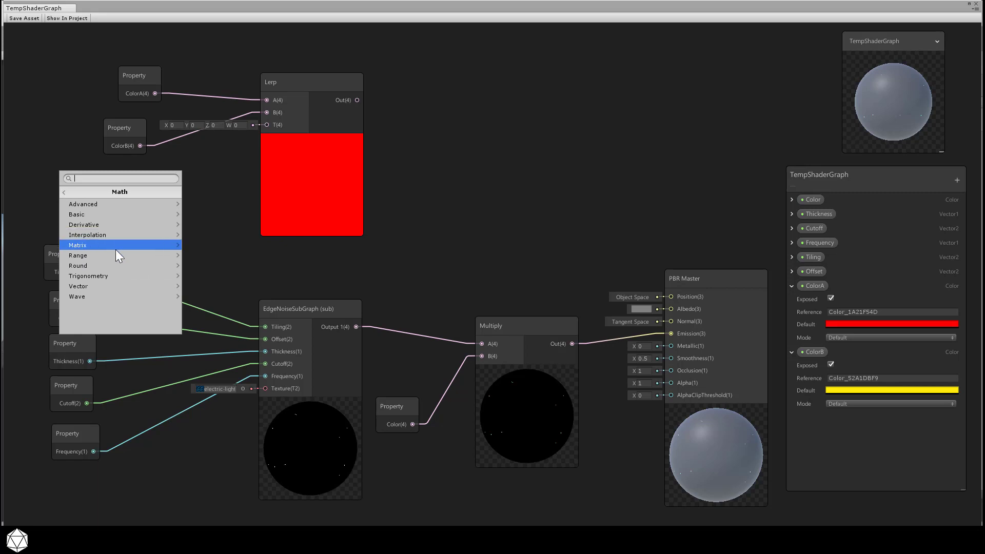
pyautogui.click(115, 255)
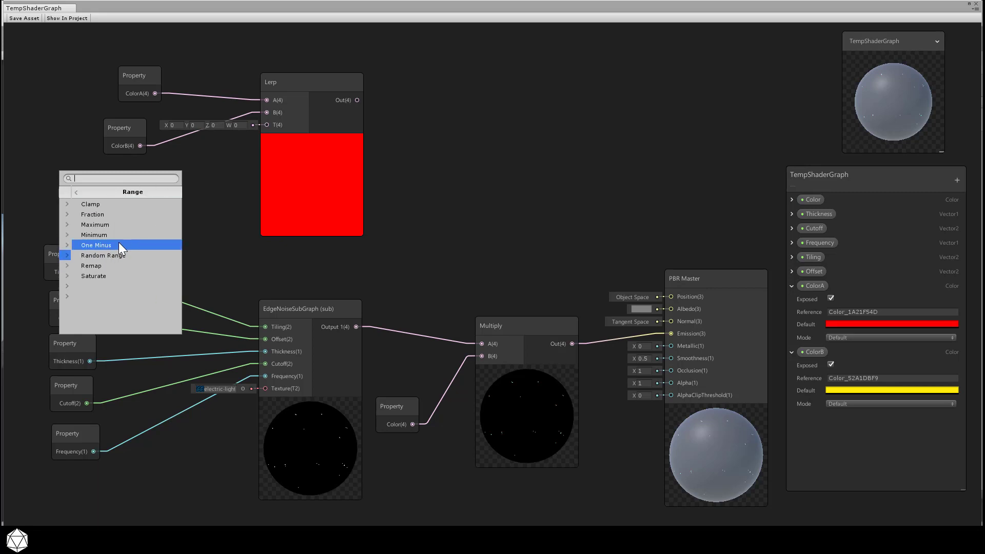
pyautogui.click(122, 206)
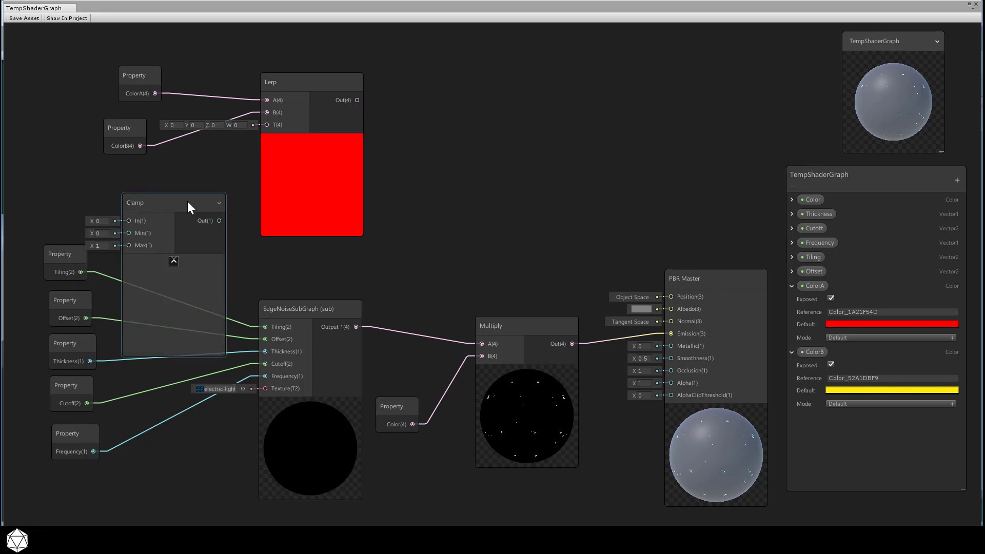
pyautogui.moveTo(215, 205); pyautogui.dragTo(267, 124)
pyautogui.moveTo(152, 194); pyautogui.dragTo(171, 180)
pyautogui.click(175, 227)
pyautogui.moveTo(154, 77); pyautogui.dragTo(205, 49)
pyautogui.moveTo(128, 163); pyautogui.dragTo(204, 126)
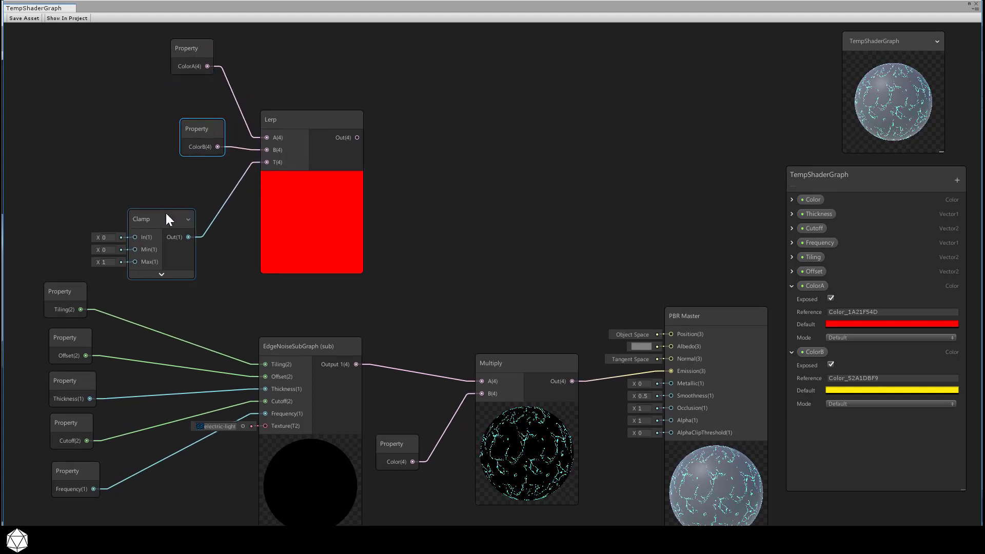
pyautogui.moveTo(165, 219); pyautogui.dragTo(201, 197)
pyautogui.moveTo(114, 73); pyautogui.dragTo(479, 117)
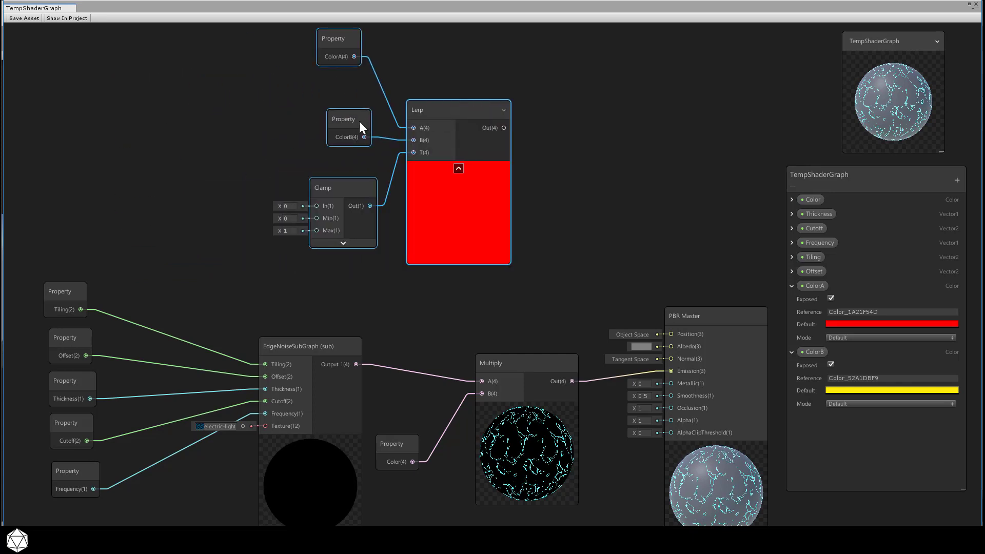
# Add an Input > Geometry > Position node to the graph
pyautogui.click(88, 135)
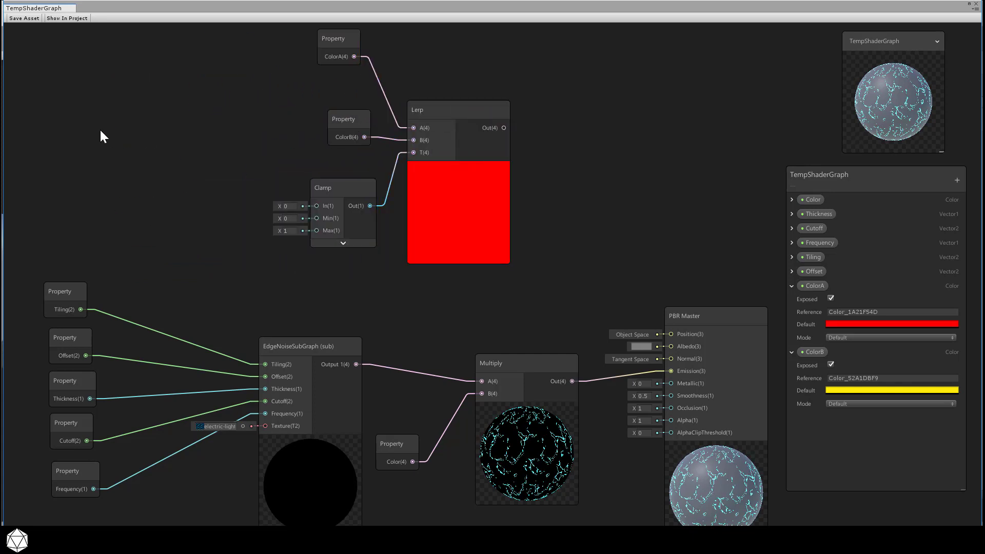
pyautogui.press('space')
pyautogui.click(101, 187)
pyautogui.click(110, 166)
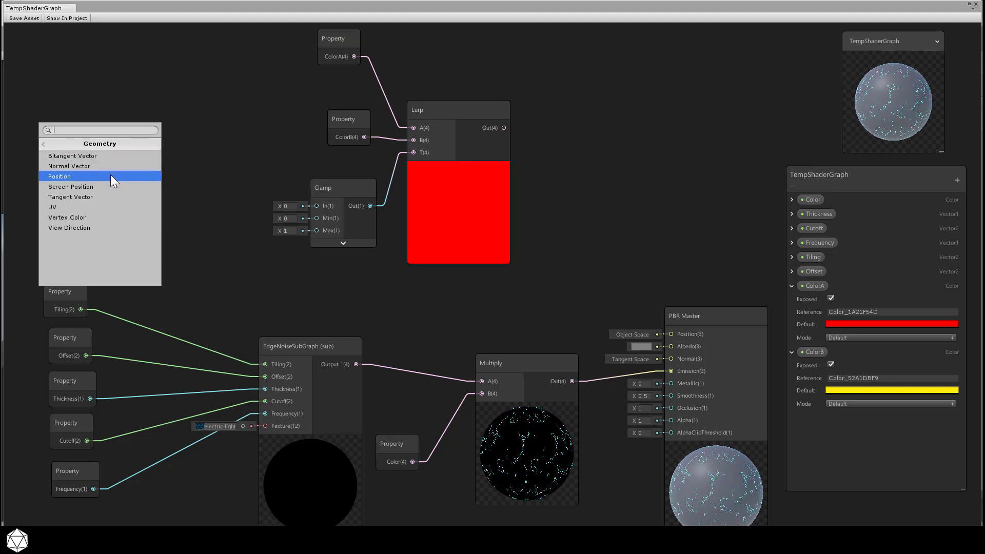
pyautogui.click(110, 174)
pyautogui.moveTo(199, 152); pyautogui.dragTo(174, 88)
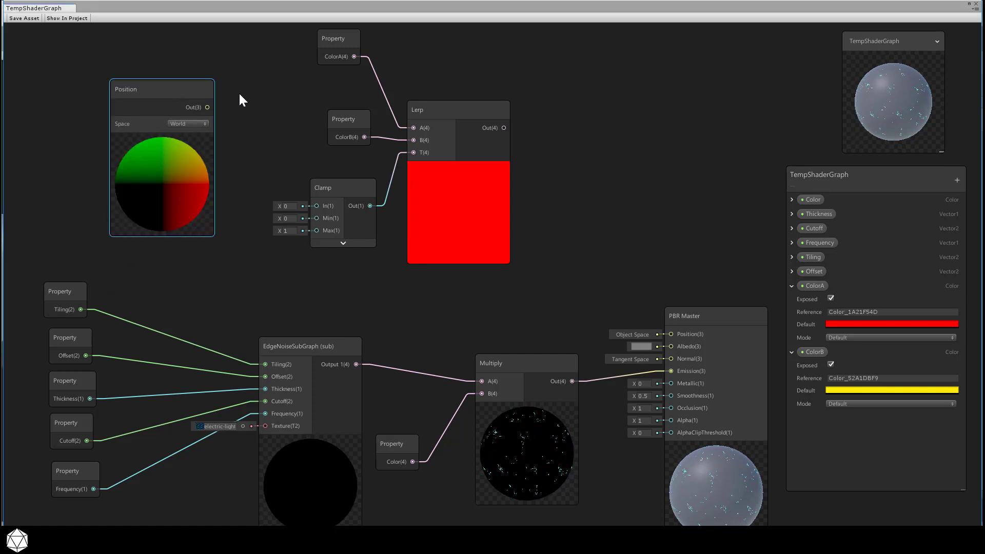
# Shift ColorA, ColorB, Clamp and Lerp right and move Position left, leaving space between
pyautogui.moveTo(341, 37); pyautogui.dragTo(352, 109)
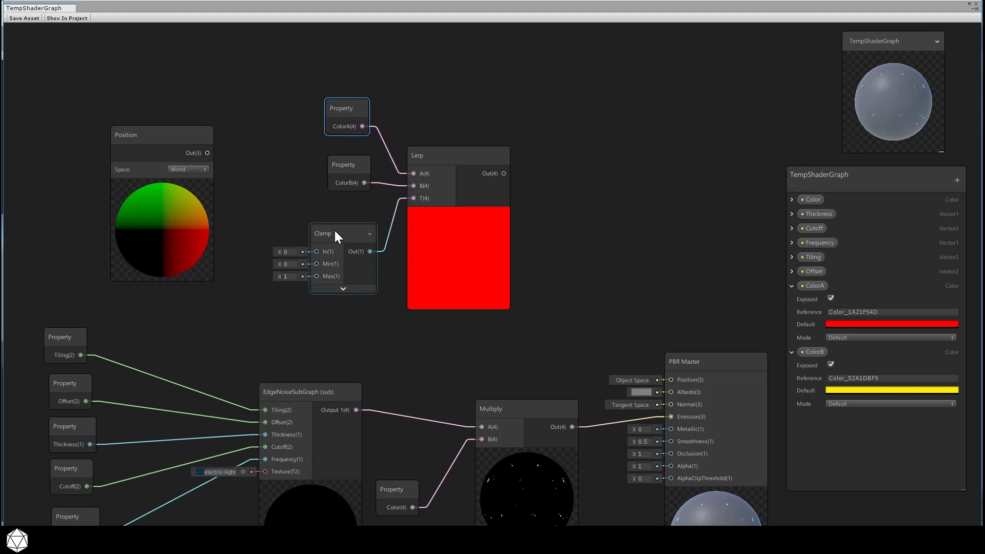
pyautogui.moveTo(335, 232); pyautogui.dragTo(338, 232)
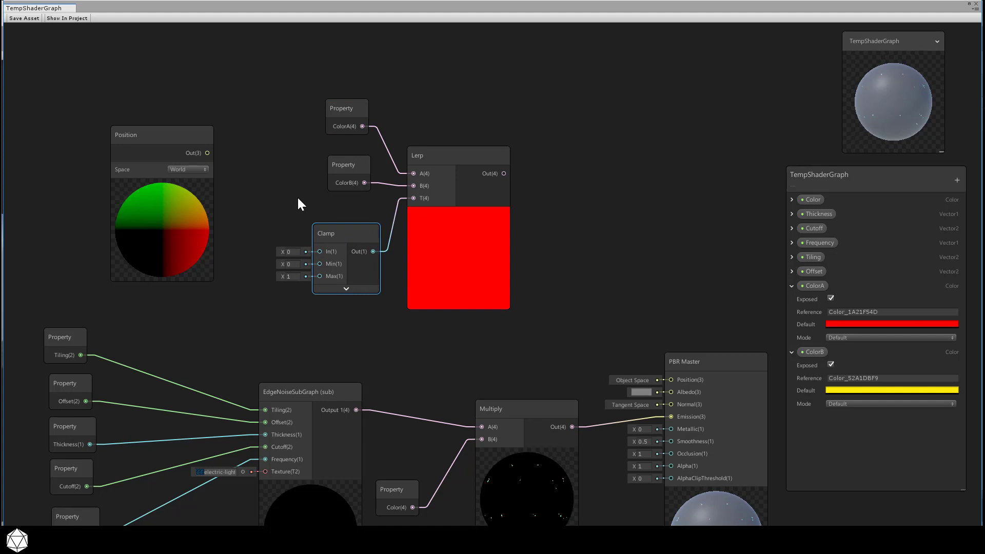
pyautogui.moveTo(296, 108); pyautogui.dragTo(413, 231)
pyautogui.moveTo(451, 158); pyautogui.dragTo(524, 160)
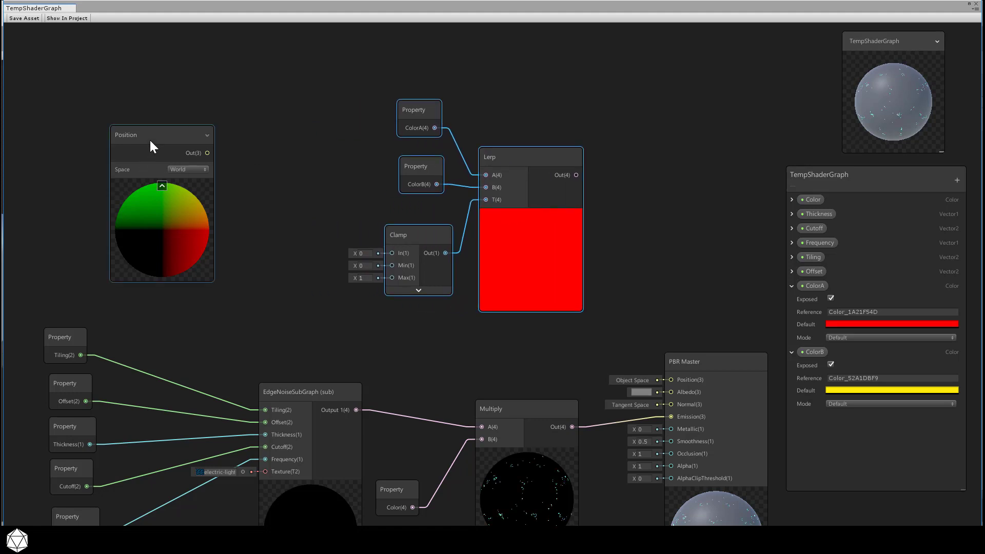
pyautogui.moveTo(151, 141); pyautogui.dragTo(96, 138)
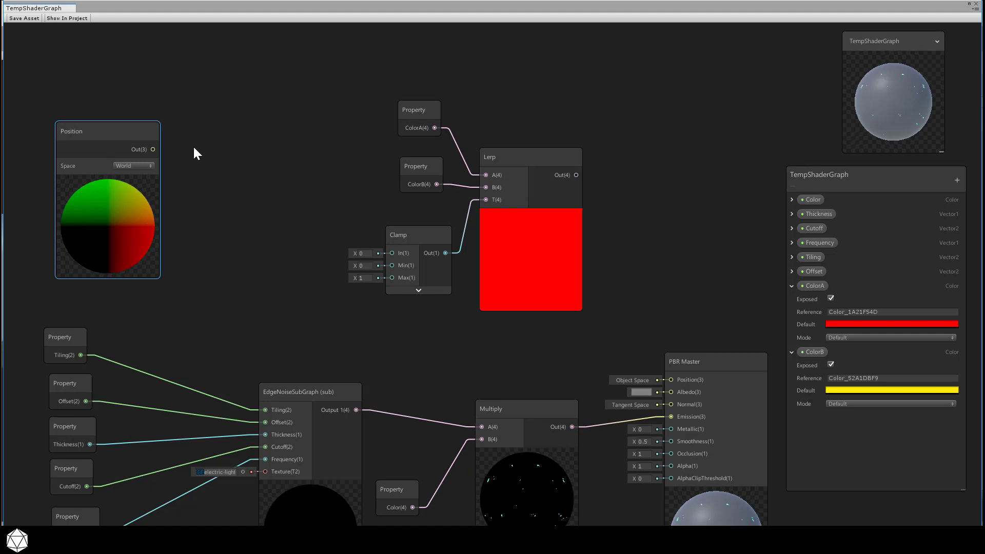
# Add a Split node; wire Position→Split, Split G→Clamp, and Lerp Out→master Albedo
pyautogui.press('space')
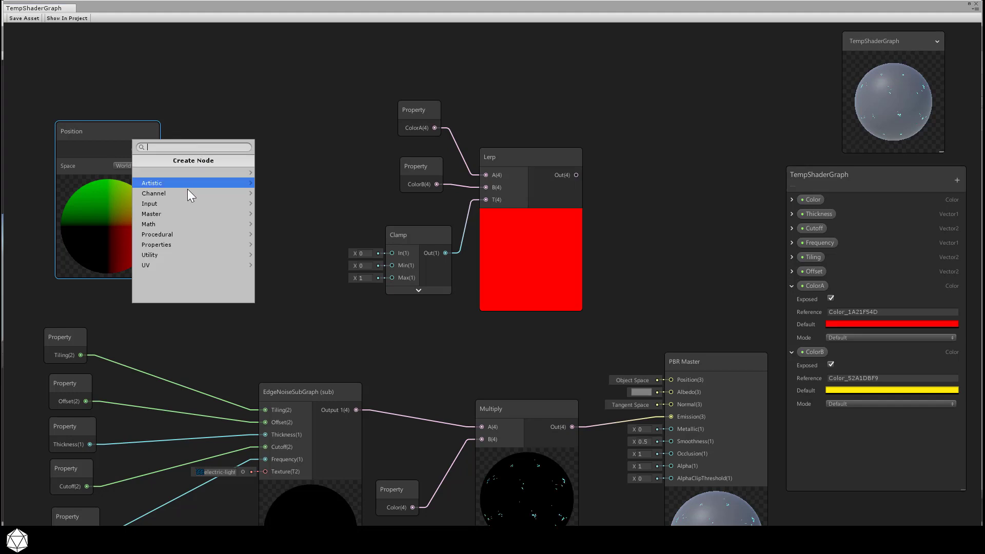
pyautogui.click(186, 189)
pyautogui.click(198, 193)
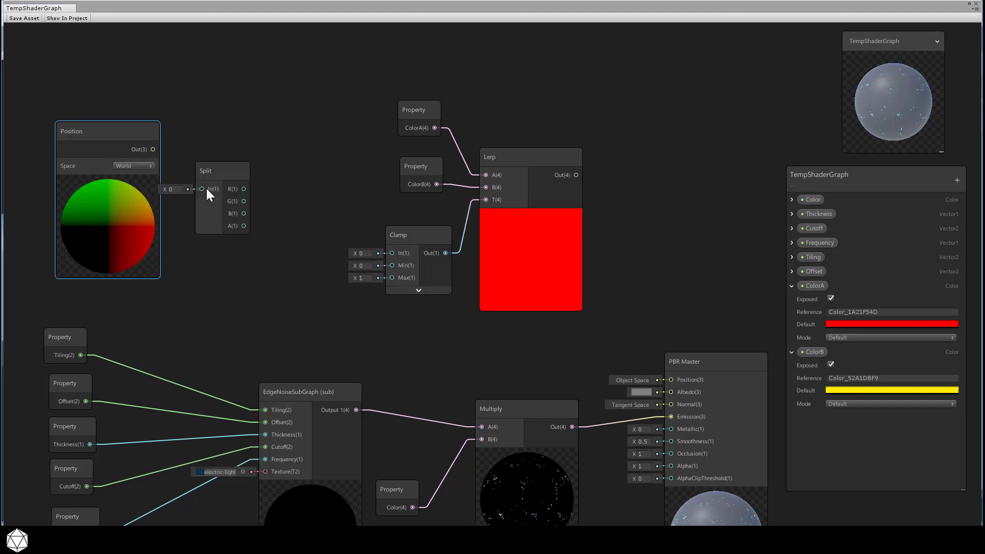
pyautogui.moveTo(223, 175); pyautogui.dragTo(239, 163)
pyautogui.moveTo(153, 149); pyautogui.dragTo(237, 129)
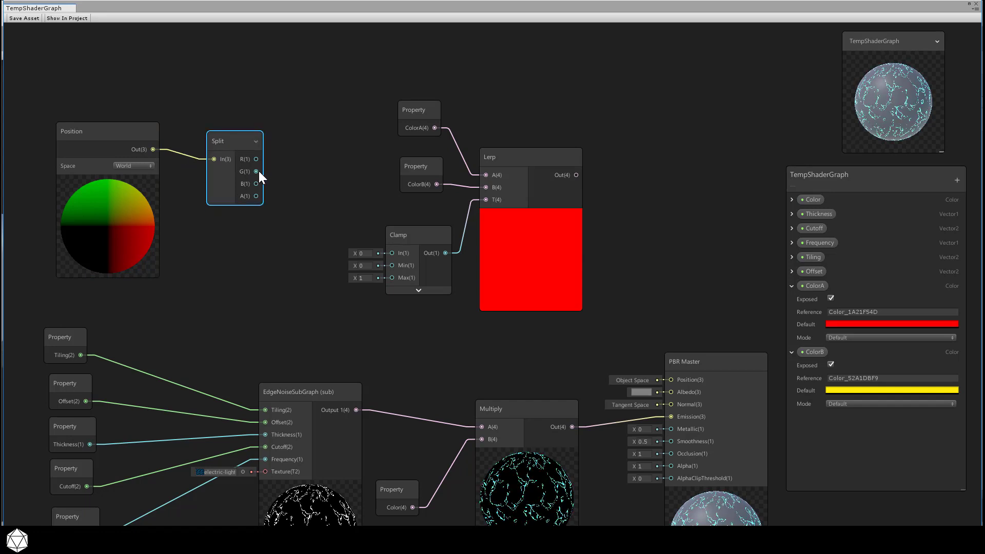
pyautogui.moveTo(257, 171); pyautogui.dragTo(391, 253)
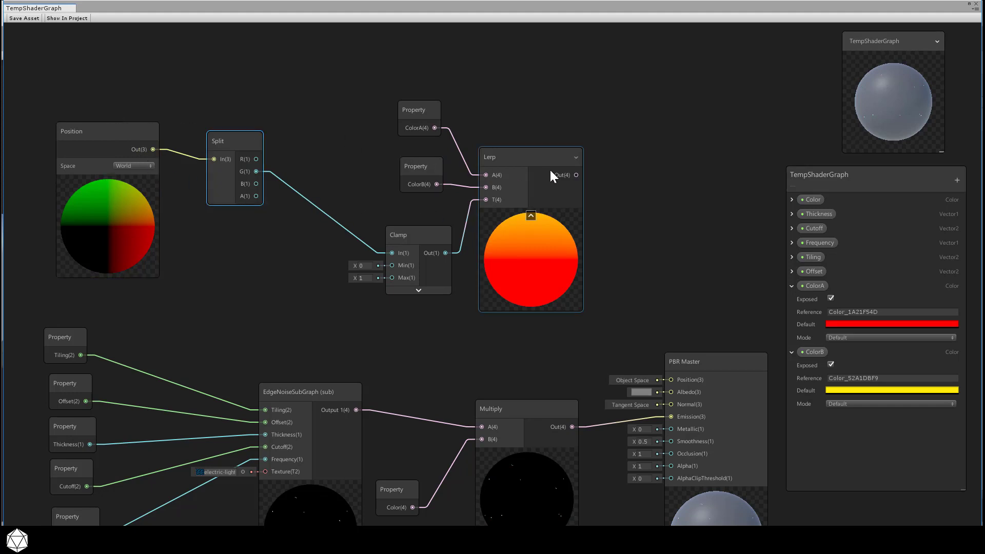
pyautogui.moveTo(577, 175); pyautogui.dragTo(670, 391)
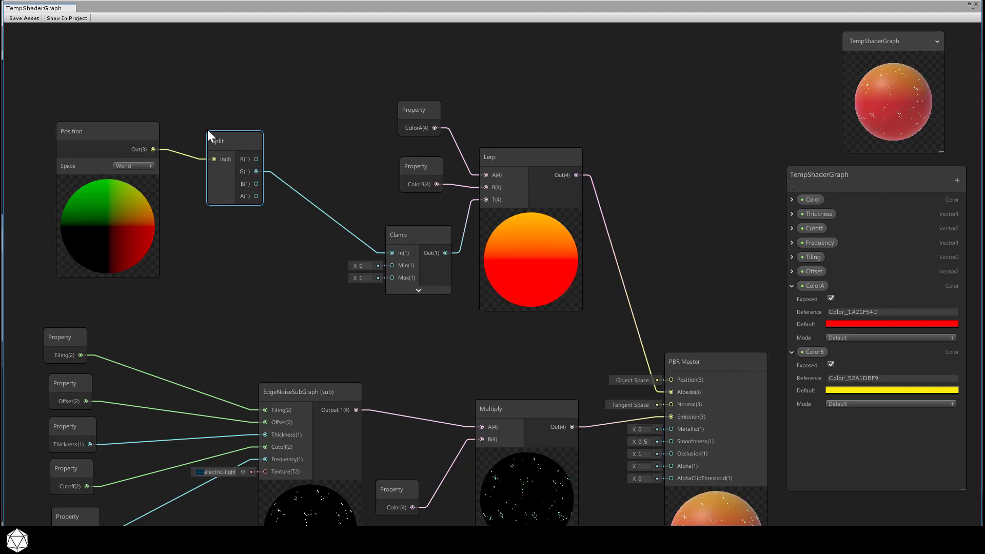
# Save and close the shader graph, then turn off Skybox and Post Processing in the Scene view
pyautogui.click(29, 20)
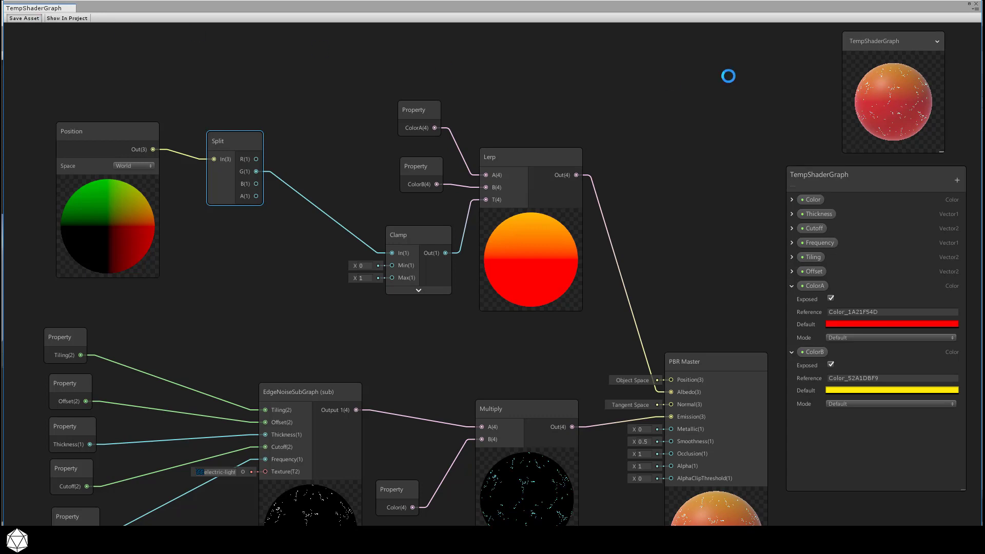
pyautogui.click(976, 5)
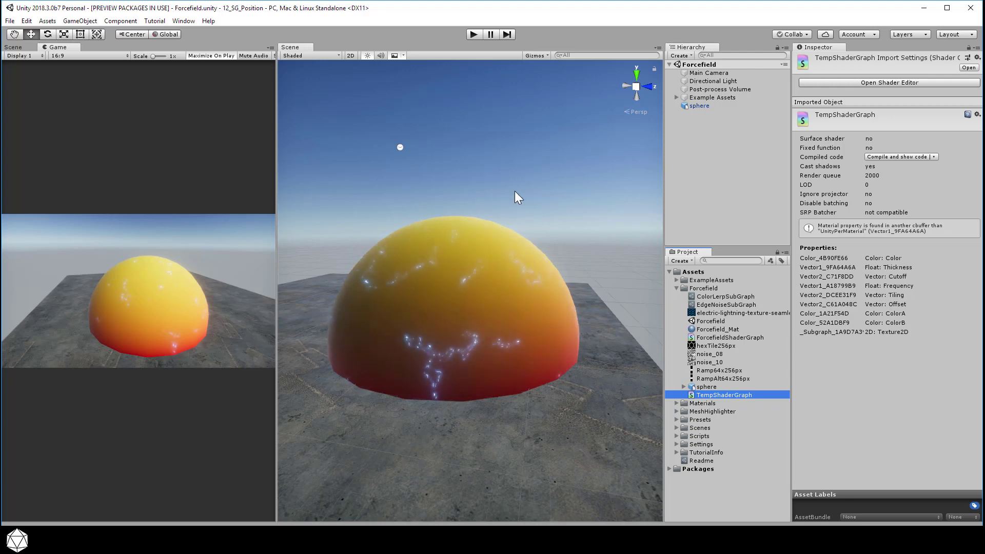
pyautogui.click(402, 55)
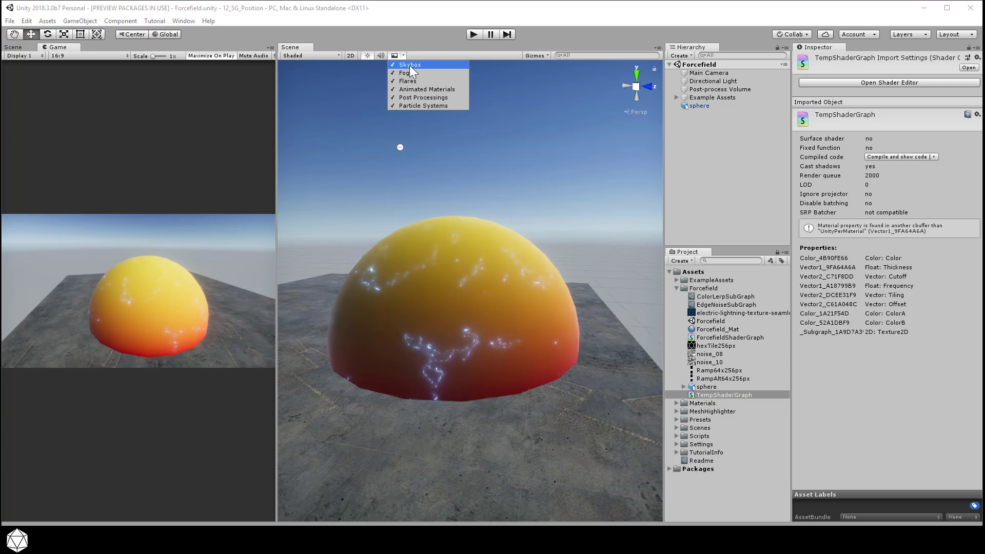
pyautogui.click(409, 65)
pyautogui.click(413, 97)
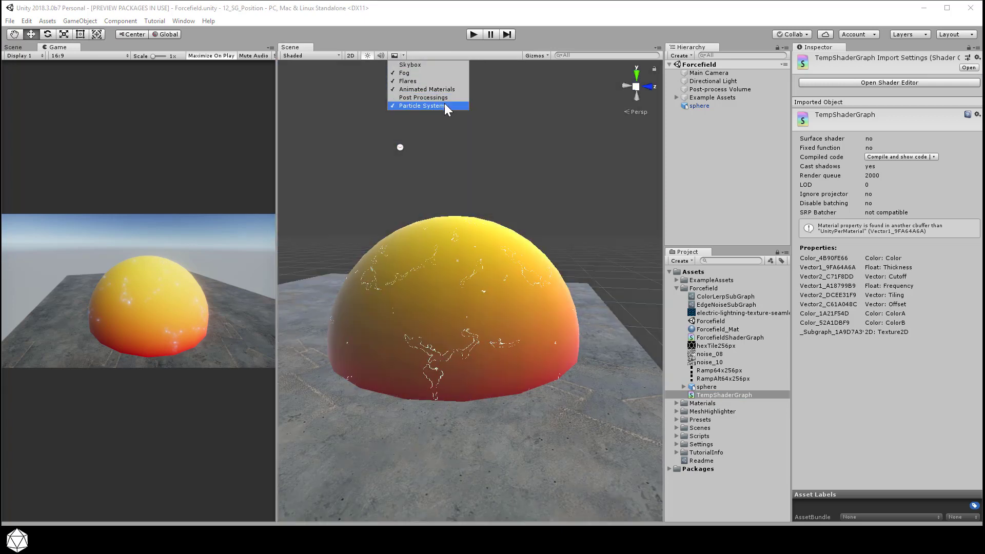
pyautogui.click(490, 109)
# Deactivate Example Assets to hide the ground and switch off LightProbeGroup gizmos
pyautogui.click(723, 99)
pyautogui.click(817, 59)
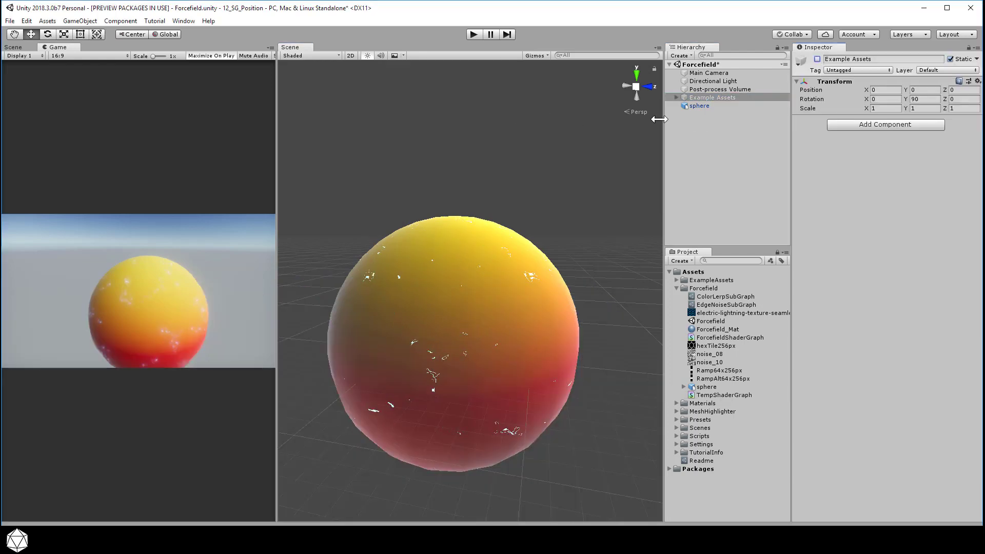
pyautogui.click(548, 56)
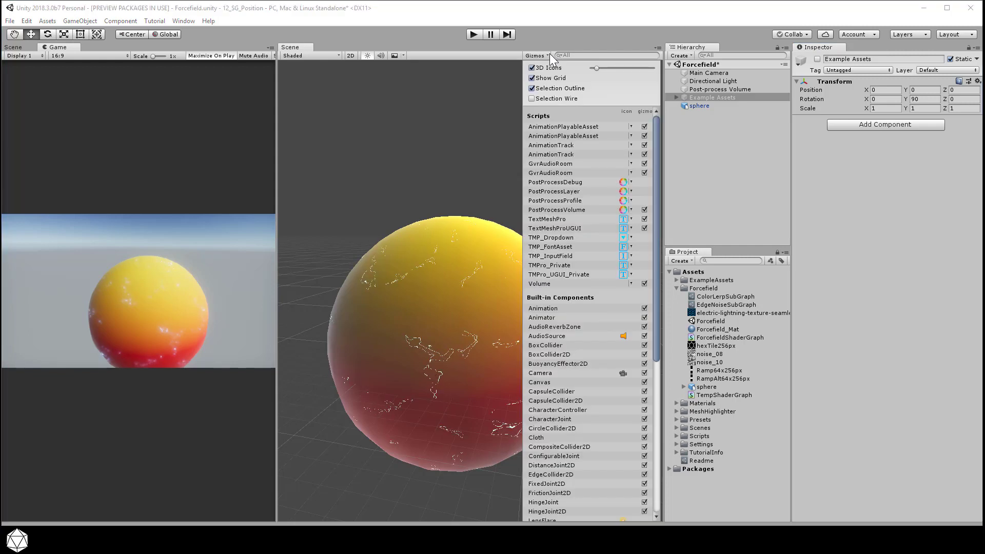
pyautogui.moveTo(654, 126); pyautogui.dragTo(644, 242)
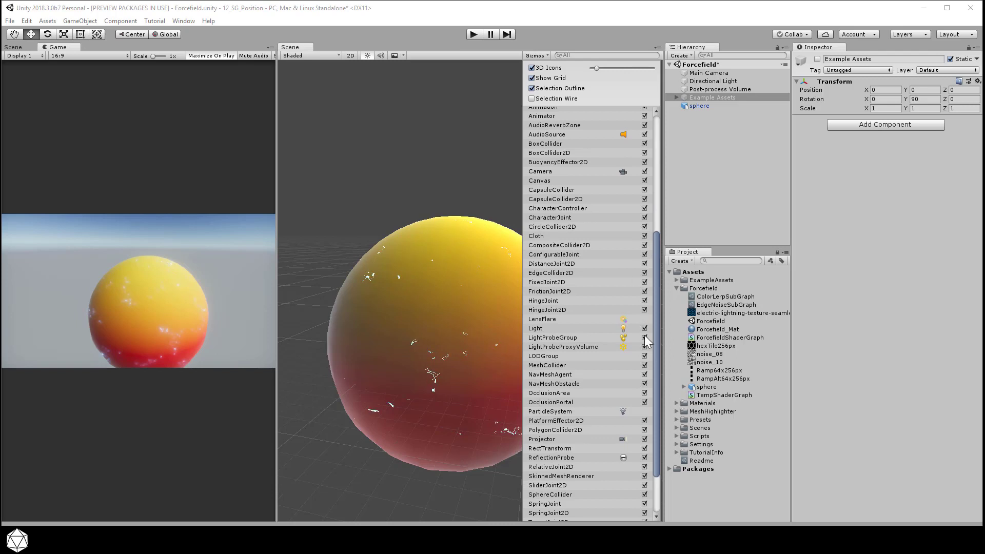
pyautogui.click(481, 186)
pyautogui.click(746, 106)
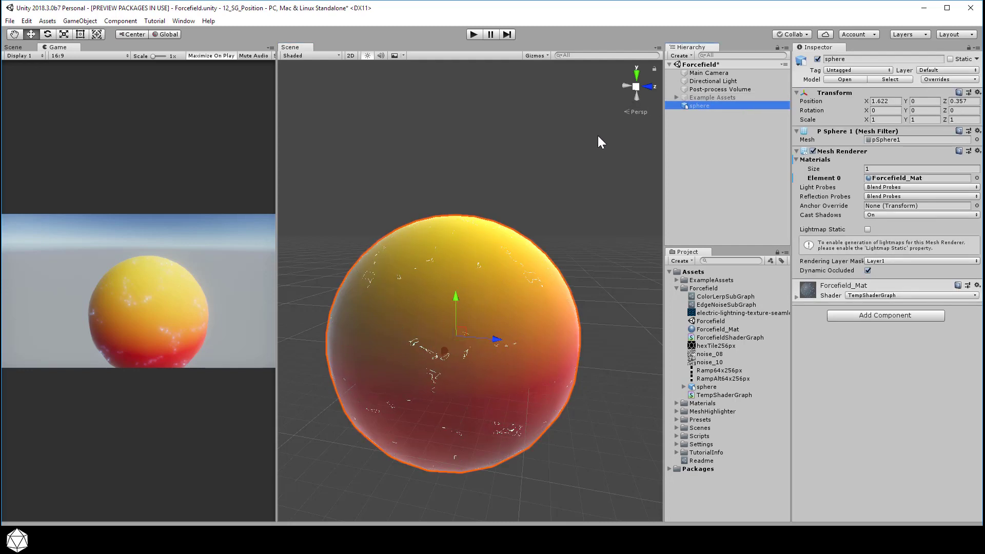
# Move the sphere down and up to watch the gradient shift, then set Position Y to 0
pyautogui.scroll(-5, 563, 232)
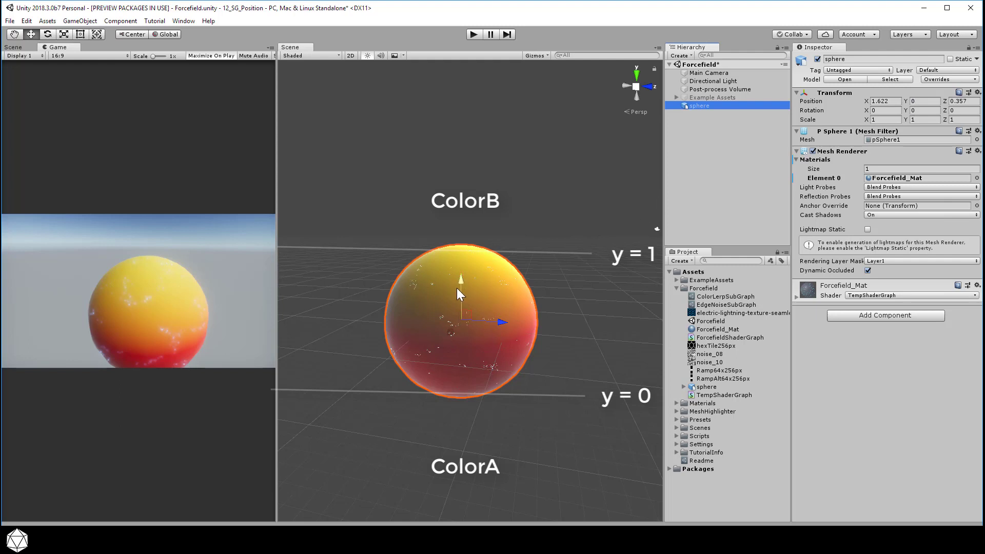
pyautogui.moveTo(460, 284); pyautogui.dragTo(460, 383)
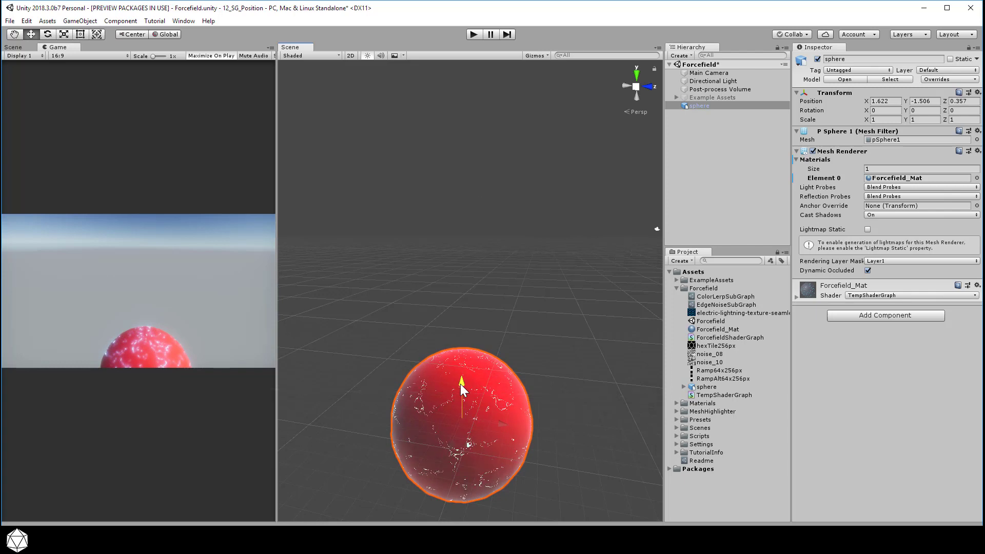
pyautogui.moveTo(460, 384); pyautogui.dragTo(465, 188)
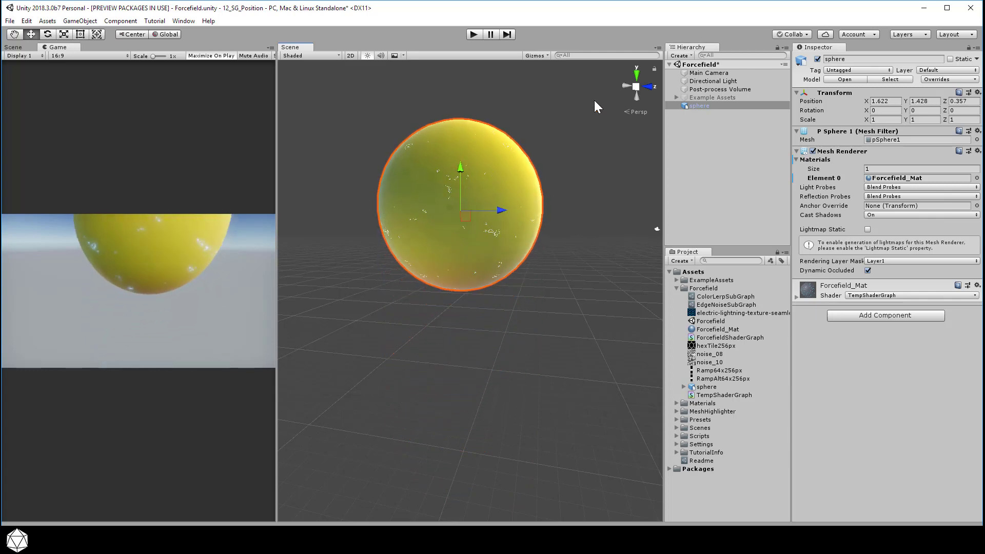
pyautogui.click(635, 88)
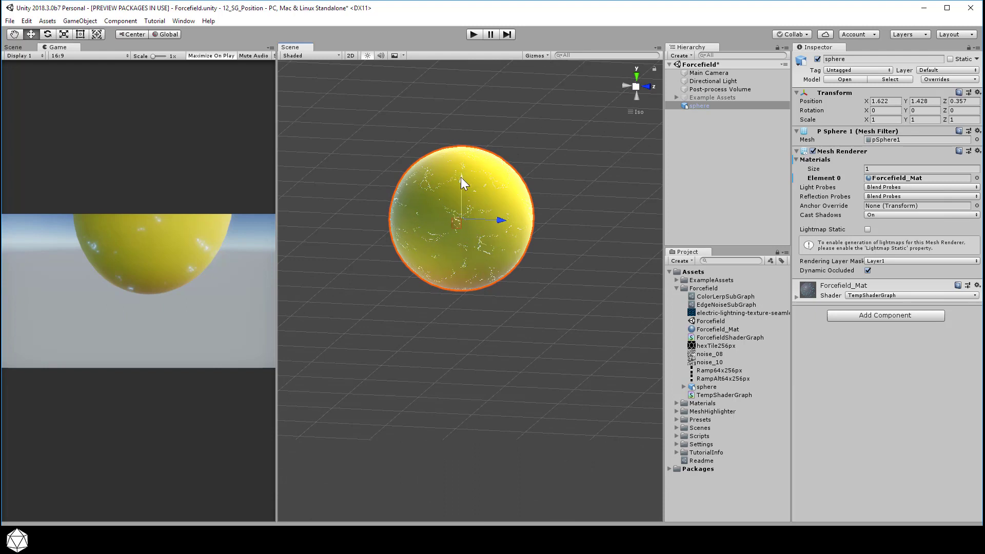
pyautogui.moveTo(460, 177); pyautogui.dragTo(453, 277)
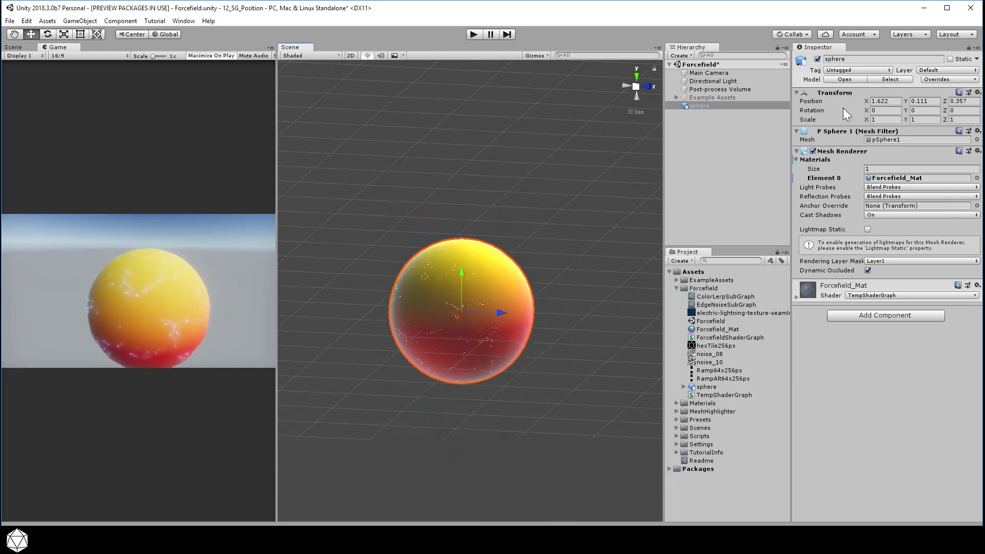
pyautogui.click(931, 101)
pyautogui.write('0')
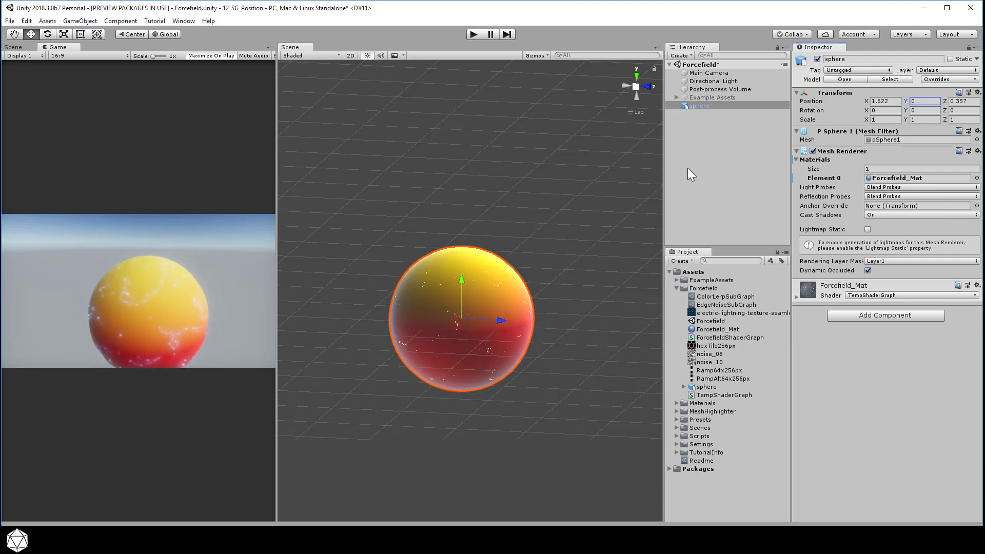
# Deselect the sphere in the Scene view
pyautogui.click(405, 61)
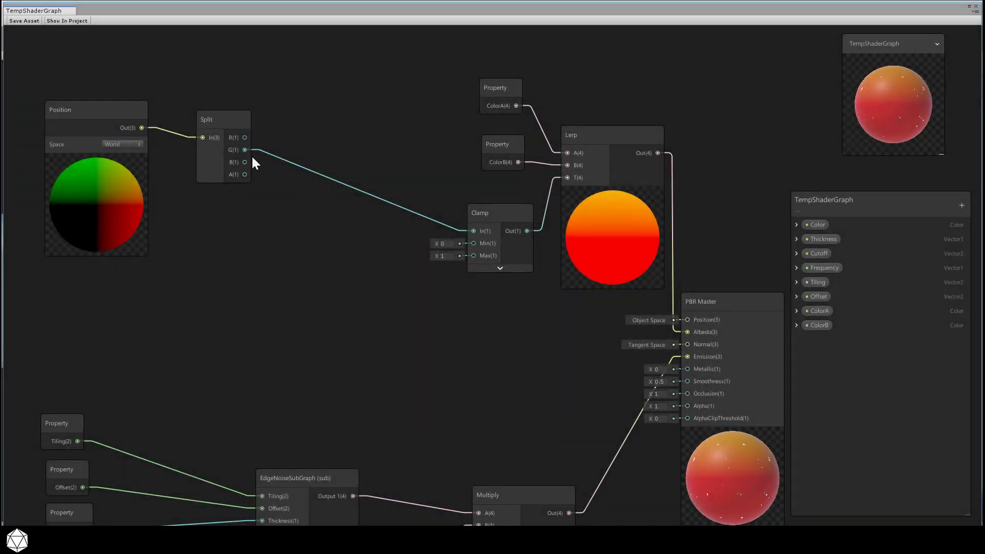
# Move the Split node up-left and delete its G-to-Clamp wire
pyautogui.click(226, 118)
pyautogui.moveTo(210, 117); pyautogui.dragTo(195, 111)
pyautogui.click(285, 161)
pyautogui.rightClick(285, 161)
pyautogui.click(313, 169)
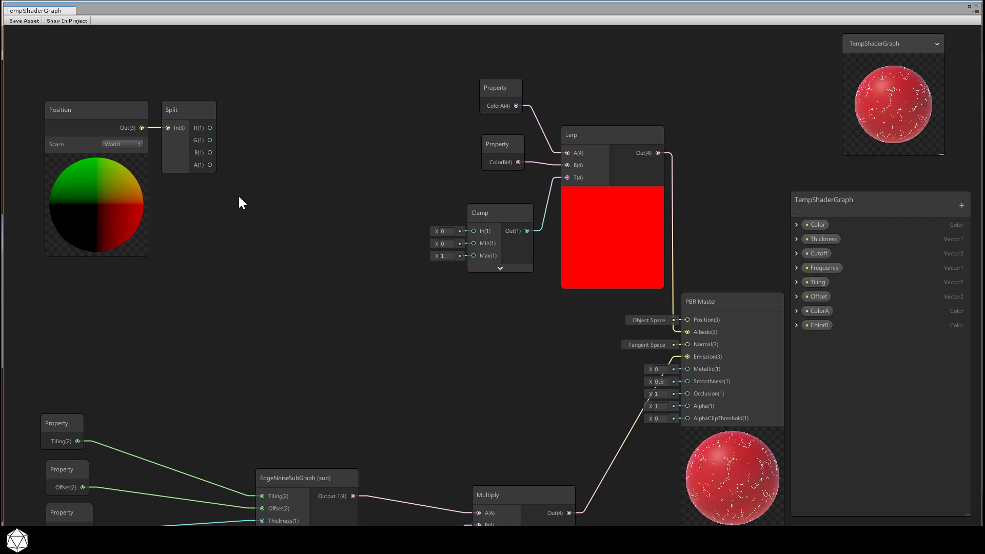
# Add a Math > Basic > Subtract node and connect Split's G output to its A input
pyautogui.press('space')
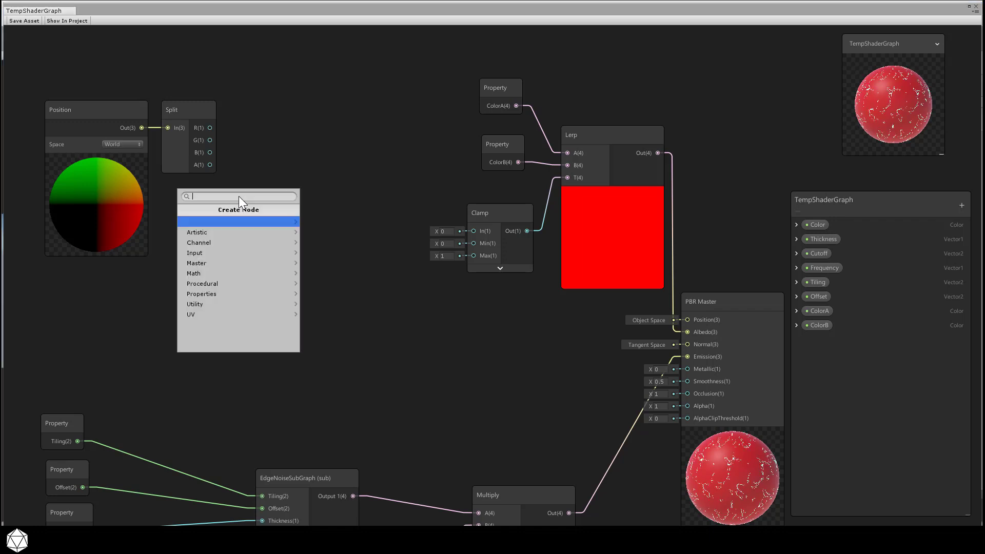
pyautogui.click(228, 273)
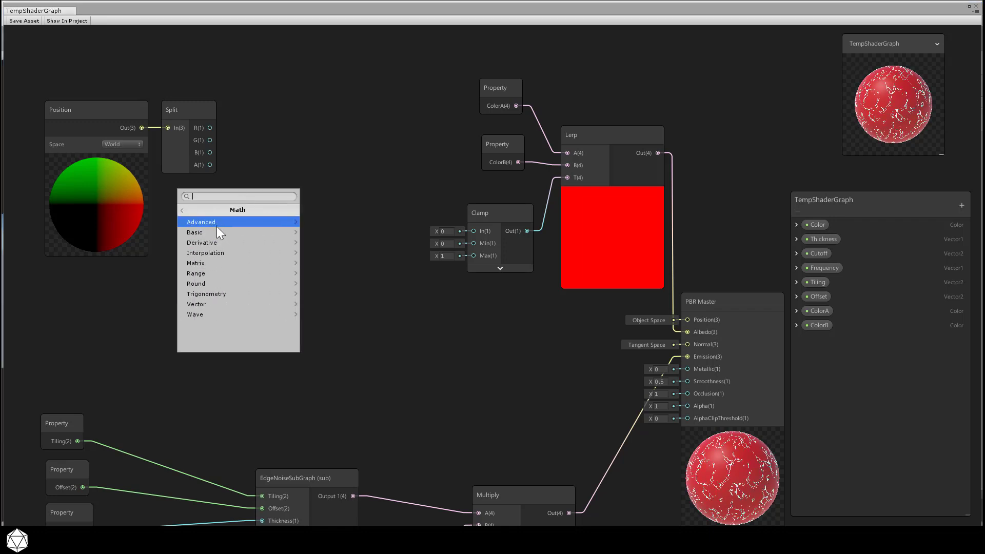
pyautogui.click(217, 231)
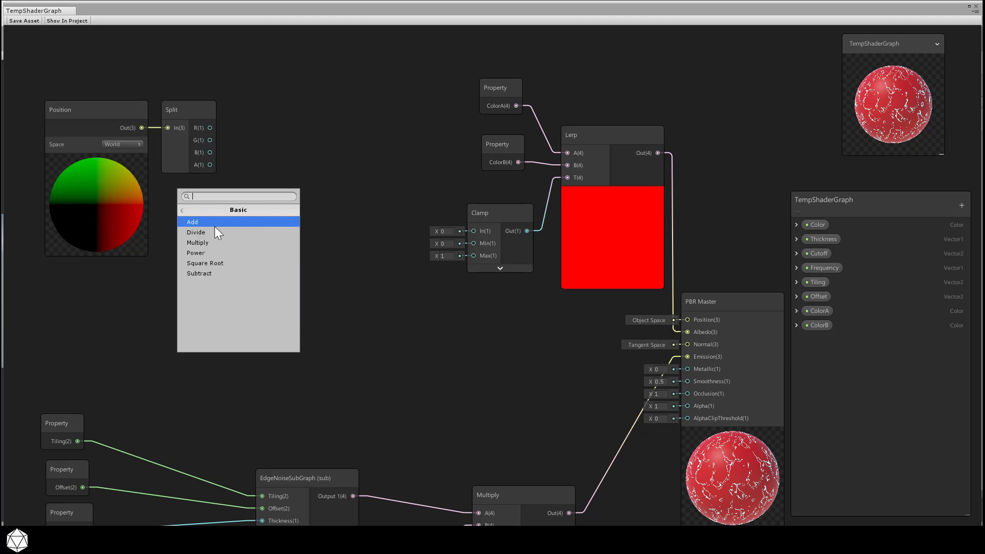
pyautogui.click(217, 272)
pyautogui.moveTo(210, 140); pyautogui.dragTo(263, 223)
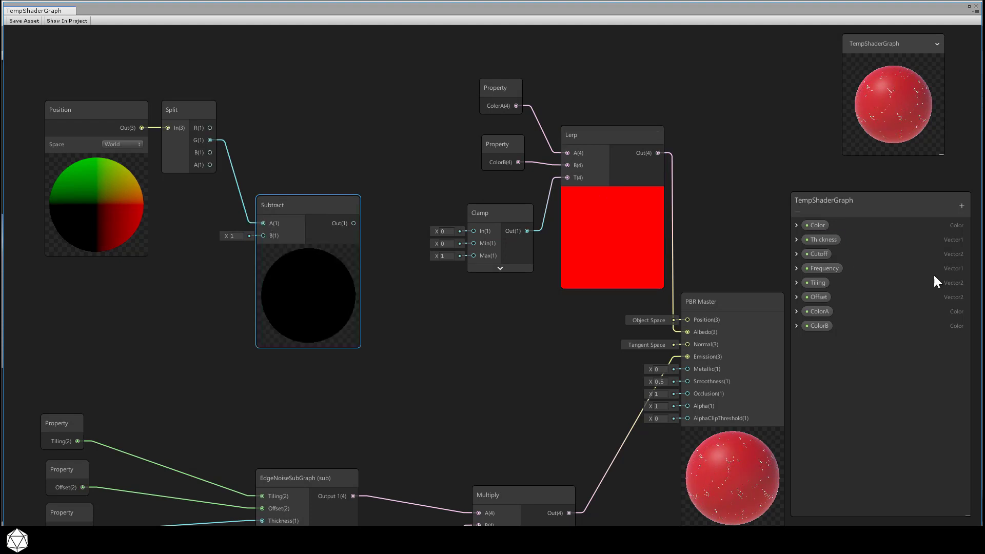
# Add a Vector1 Blackboard property named Origin
pyautogui.click(961, 205)
pyautogui.click(947, 217)
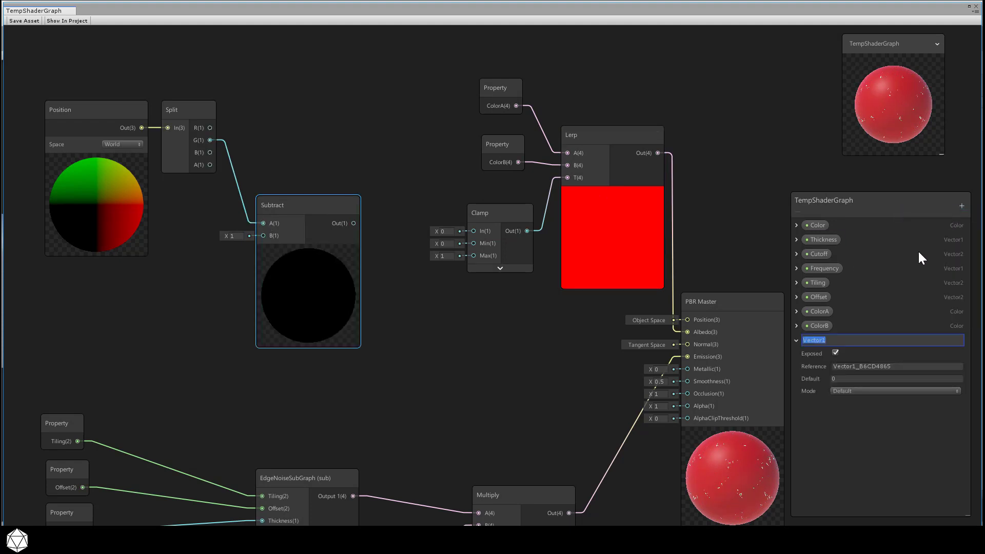
pyautogui.write('Origin')
pyautogui.press('Return')
# Place an Origin node, wire it into Subtract B, and Subtract Out into Clamp In
pyautogui.click(819, 341)
pyautogui.moveTo(172, 289); pyautogui.dragTo(263, 235)
pyautogui.moveTo(193, 297); pyautogui.dragTo(181, 291)
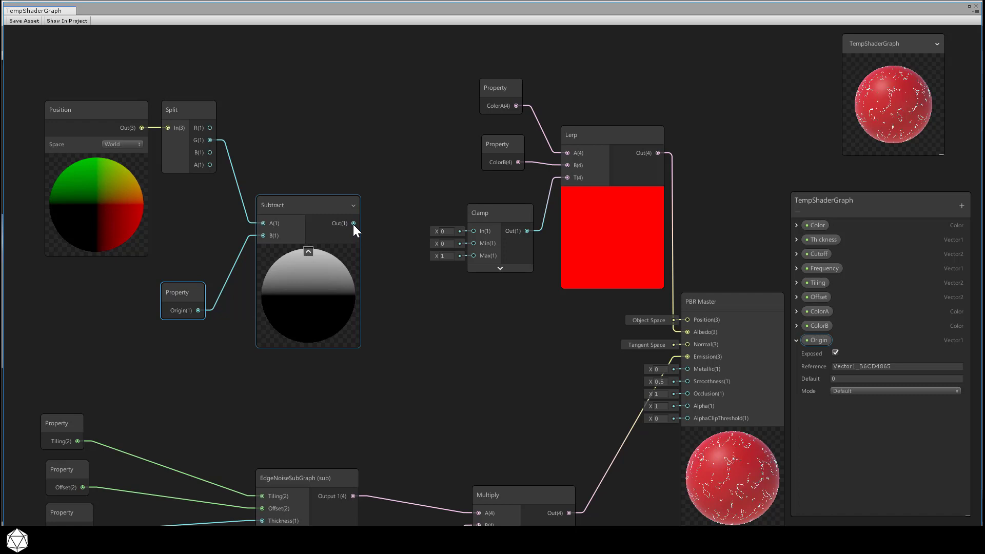
pyautogui.moveTo(353, 224); pyautogui.dragTo(473, 232)
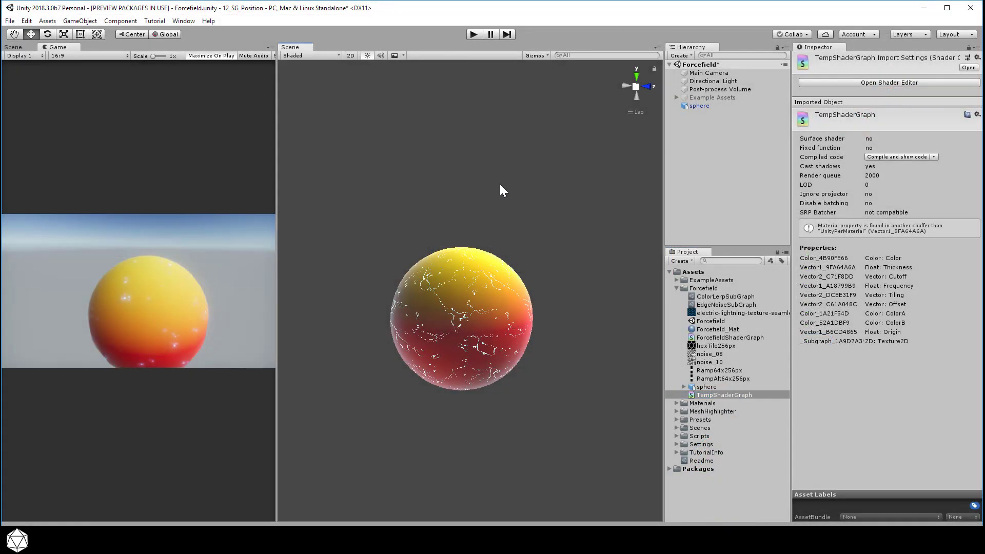
# Save the shader graph and create a cylinder to the right of the sphere
pyautogui.click(501, 189)
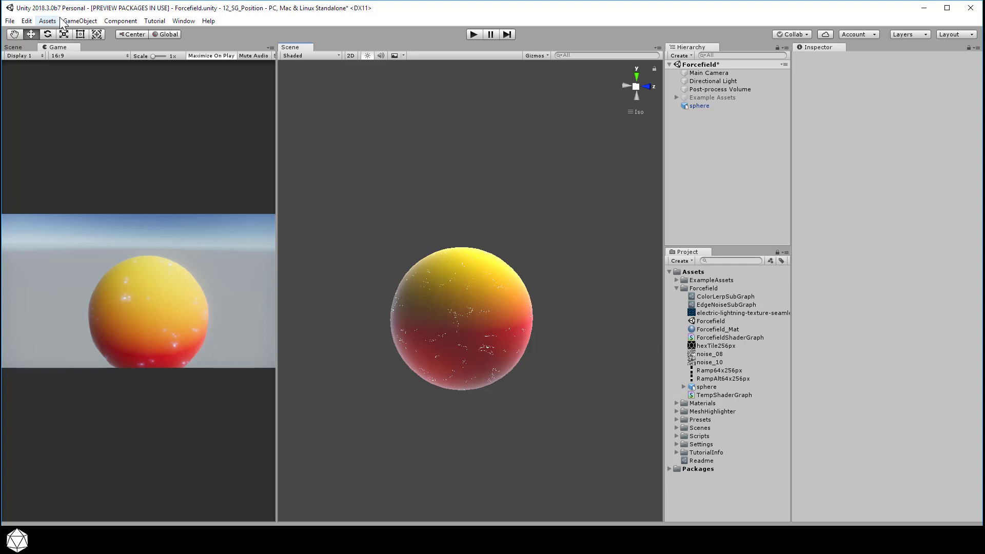
pyautogui.click(79, 20)
pyautogui.moveTo(85, 56)
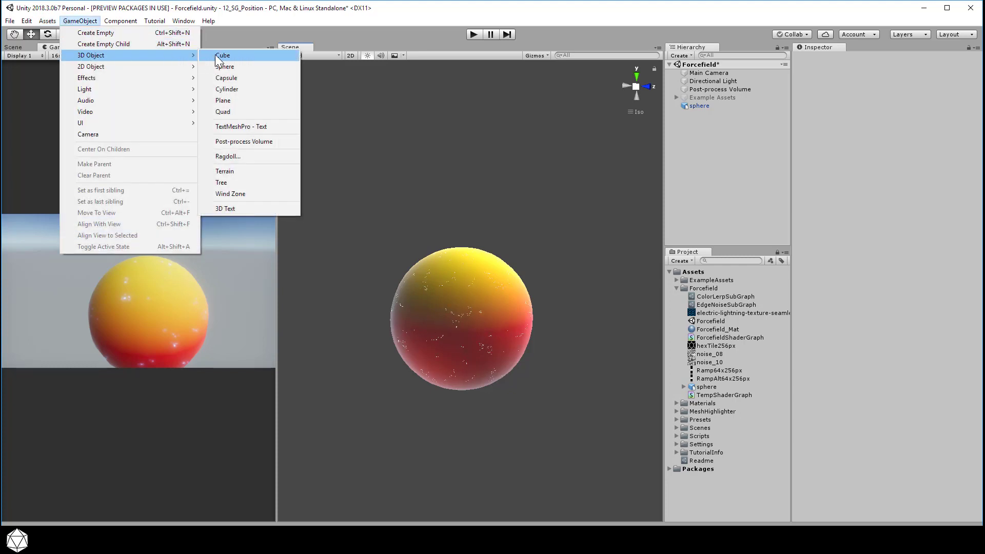
pyautogui.click(253, 89)
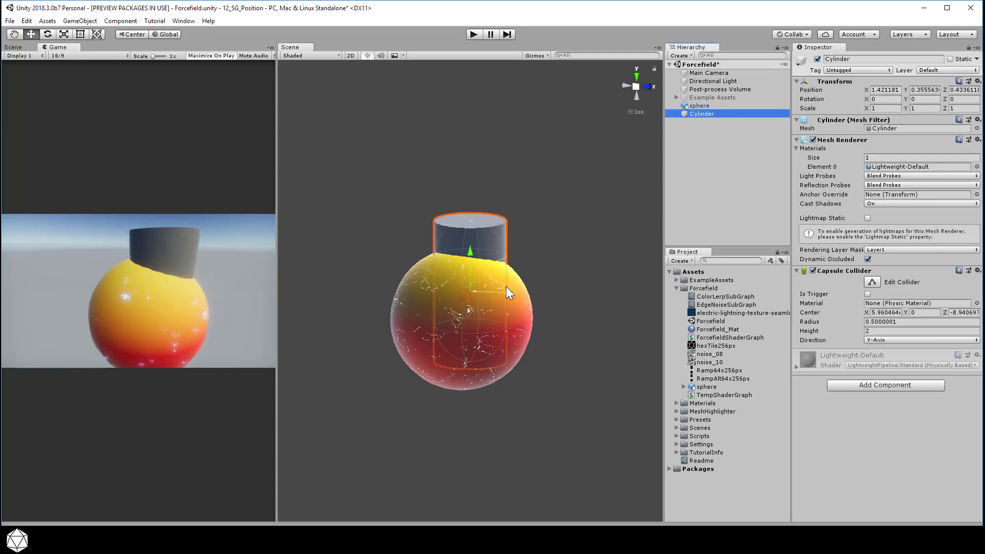
pyautogui.moveTo(509, 293); pyautogui.dragTo(633, 300)
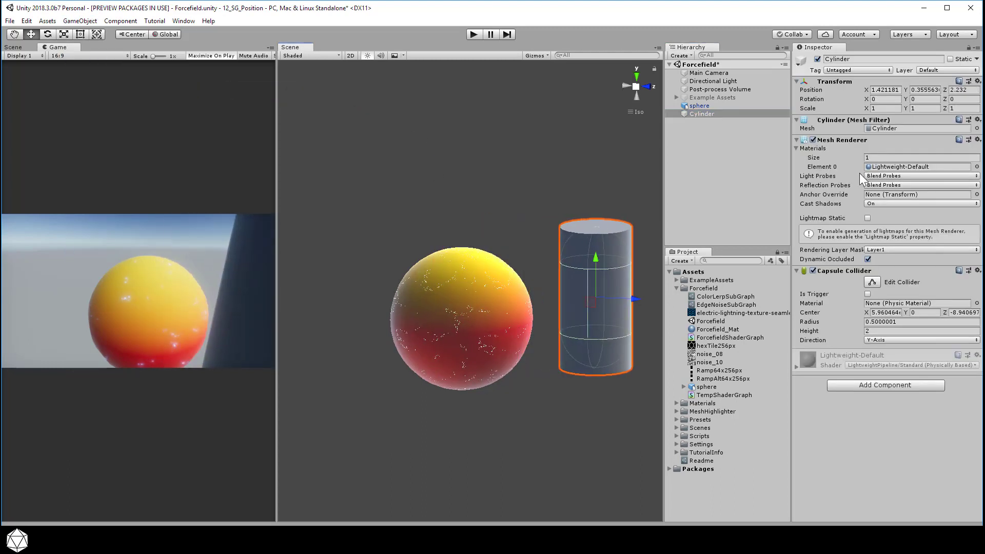
# Apply Forcefield_Mat to the cylinder and scale it to 3 × 20 × 3
pyautogui.moveTo(693, 332); pyautogui.dragTo(876, 171)
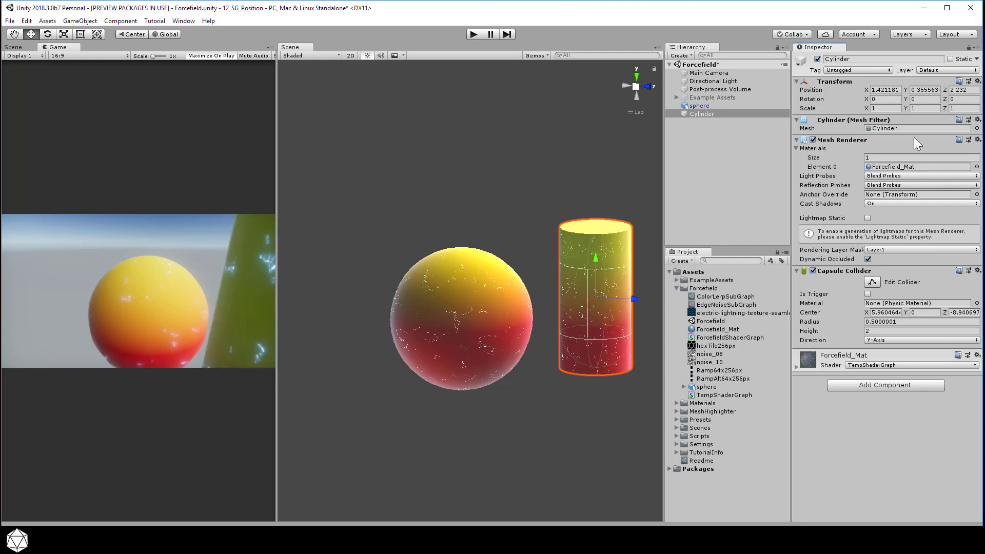
pyautogui.click(922, 108)
pyautogui.write('2')
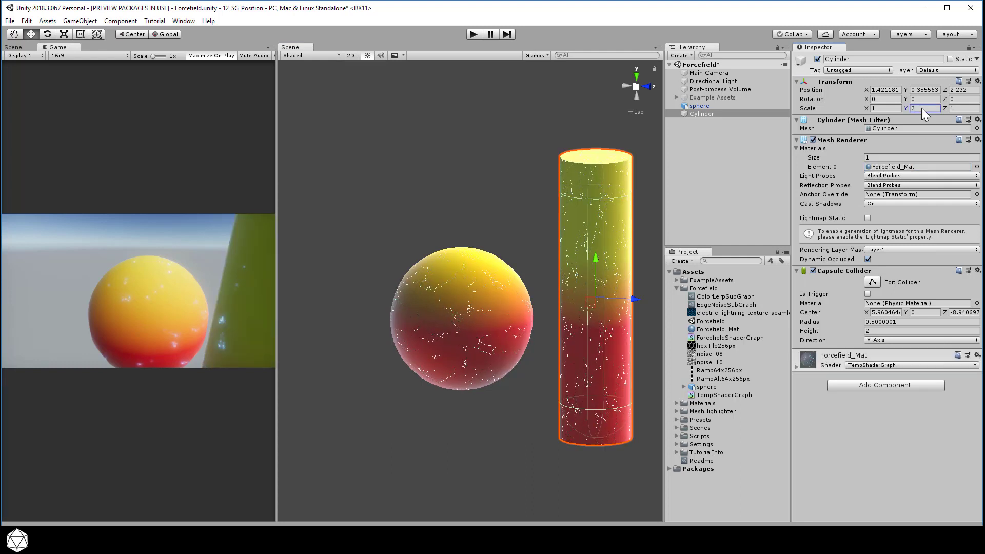
pyautogui.write('0')
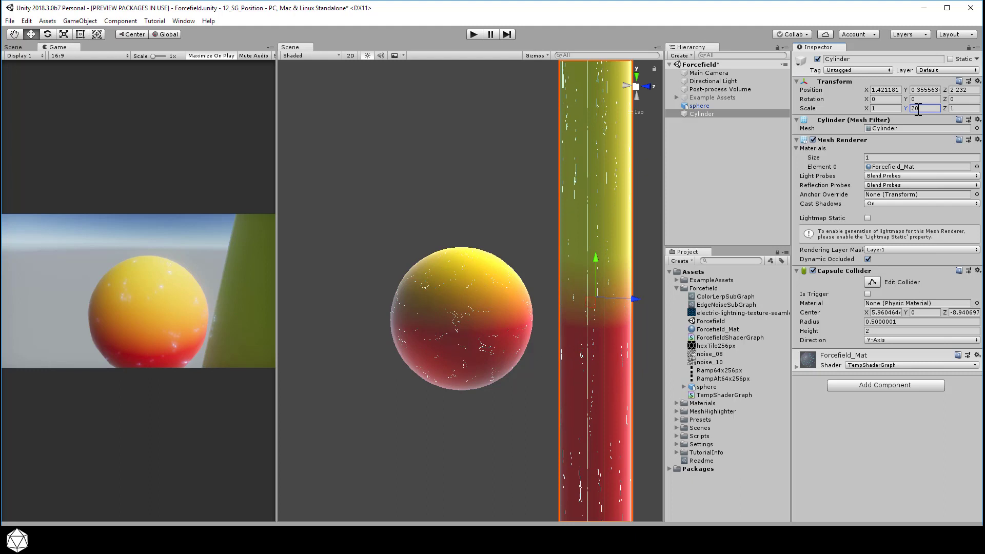
pyautogui.click(881, 110)
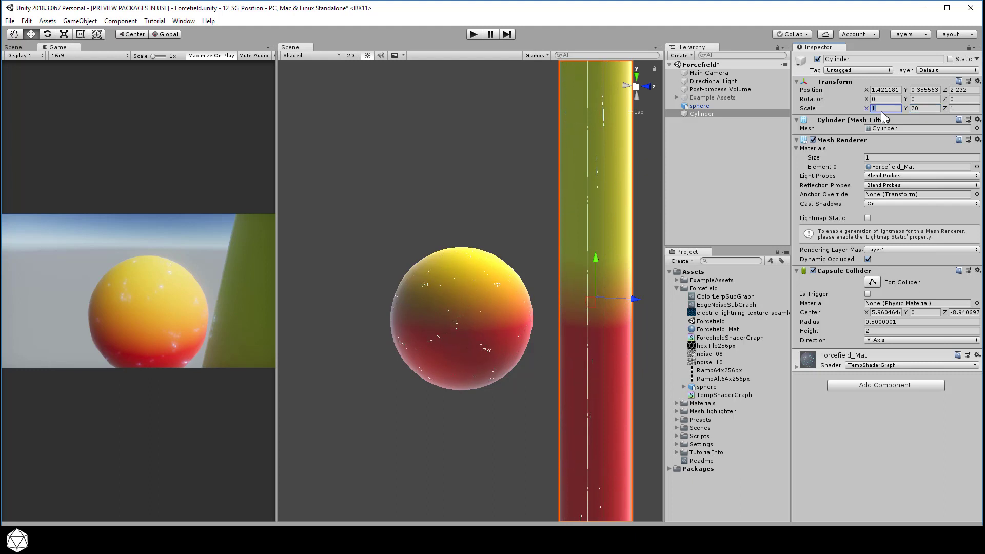
pyautogui.write('3')
pyautogui.press('Tab')
pyautogui.press('Tab')
pyautogui.write('3')
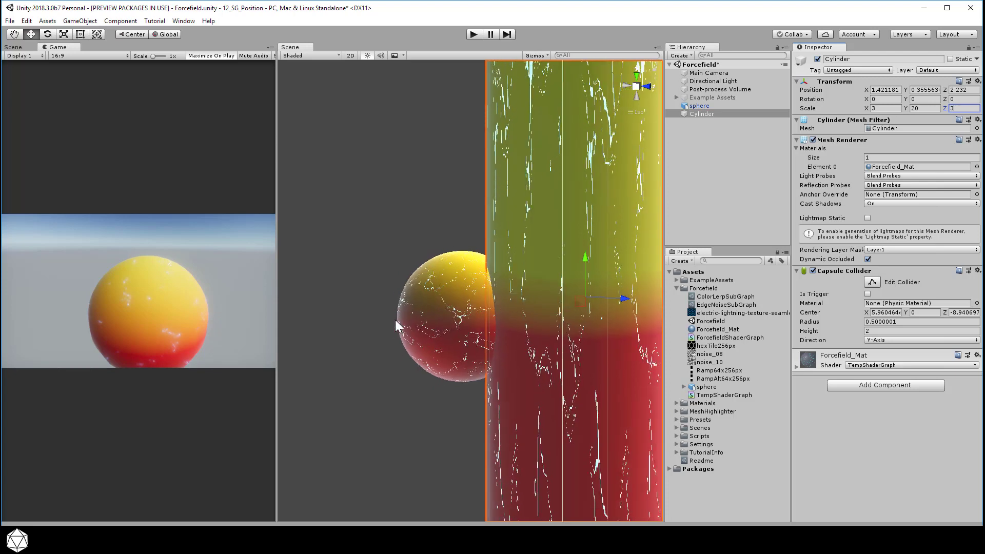
# Arrange the cylinder and sphere side by side in the scene
pyautogui.scroll(-10, 395, 319)
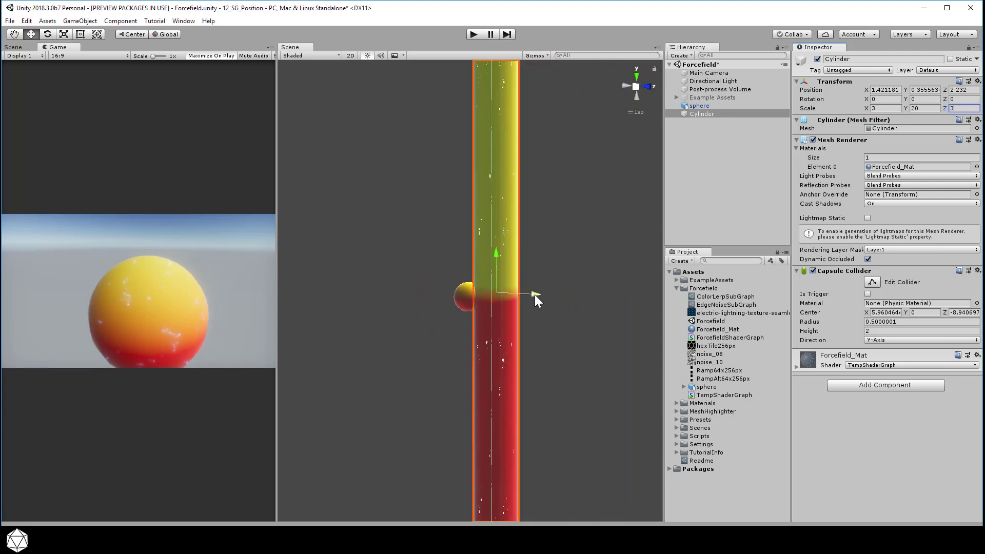
pyautogui.moveTo(535, 295); pyautogui.dragTo(401, 291)
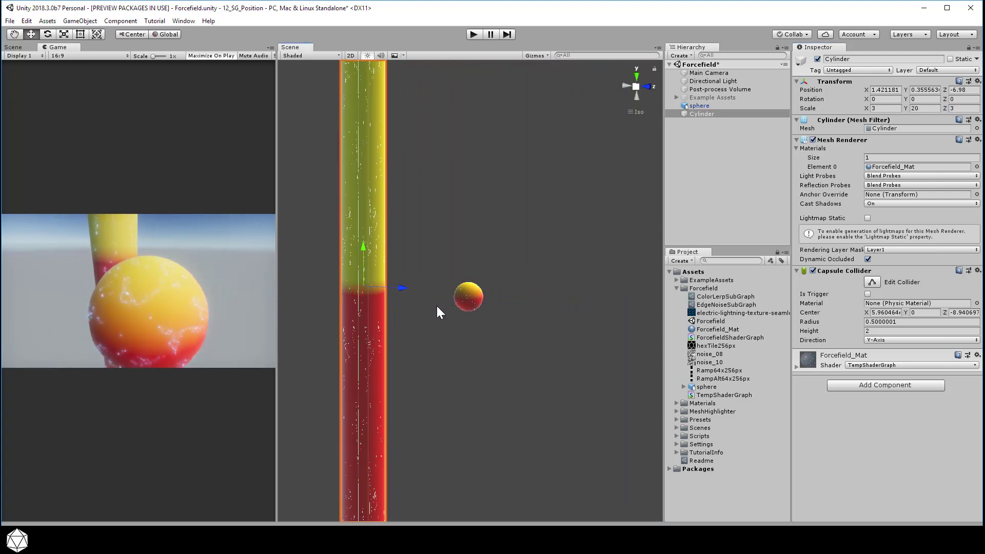
pyautogui.keyDown('alt'); pyautogui.moveTo(406, 348); pyautogui.dragTo(411, 308); pyautogui.keyUp('alt')
pyautogui.click(472, 297)
pyautogui.keyDown('alt'); pyautogui.moveTo(537, 296); pyautogui.dragTo(549, 414); pyautogui.keyUp('alt')
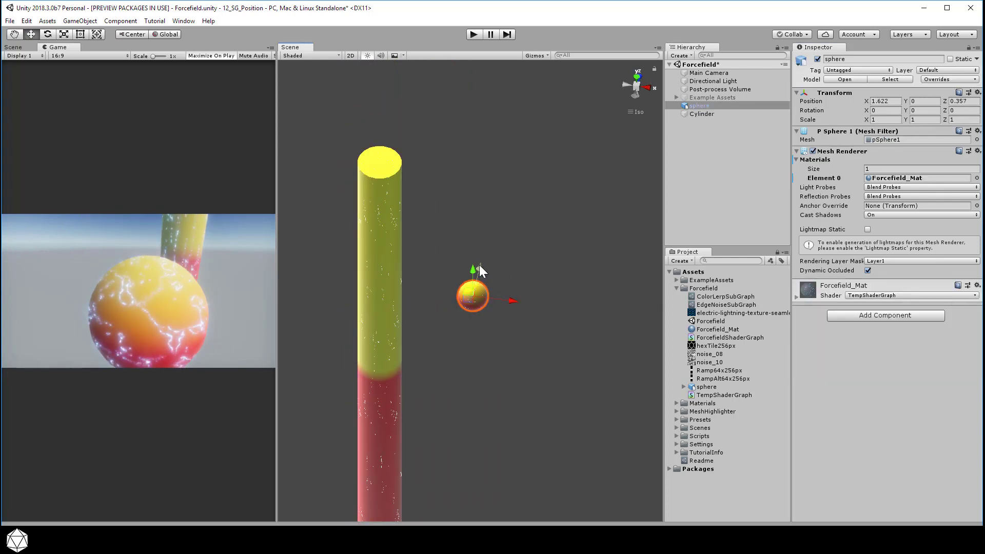
pyautogui.moveTo(479, 263); pyautogui.dragTo(550, 372)
pyautogui.moveTo(507, 347); pyautogui.dragTo(472, 414)
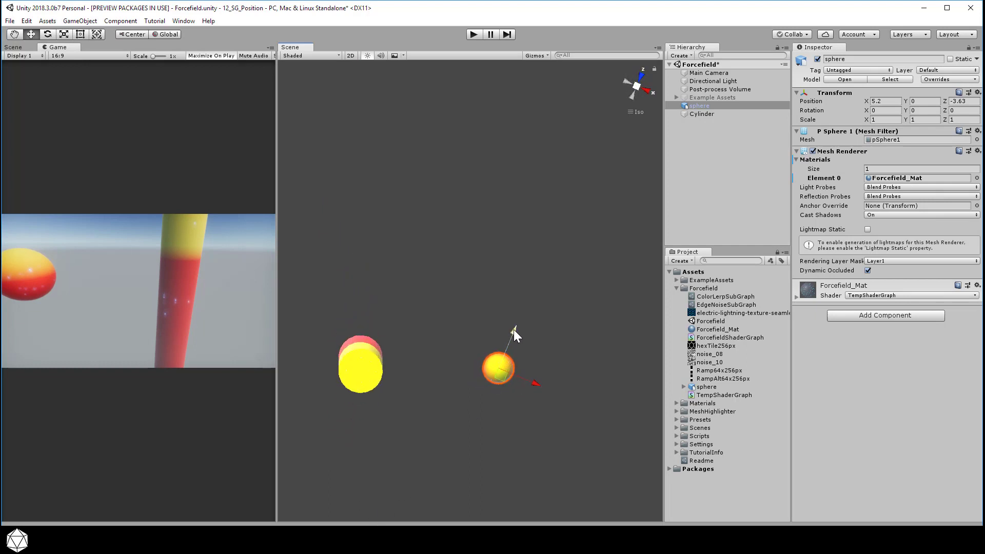
pyautogui.moveTo(513, 329); pyautogui.dragTo(514, 336)
pyautogui.moveTo(536, 384); pyautogui.dragTo(532, 269)
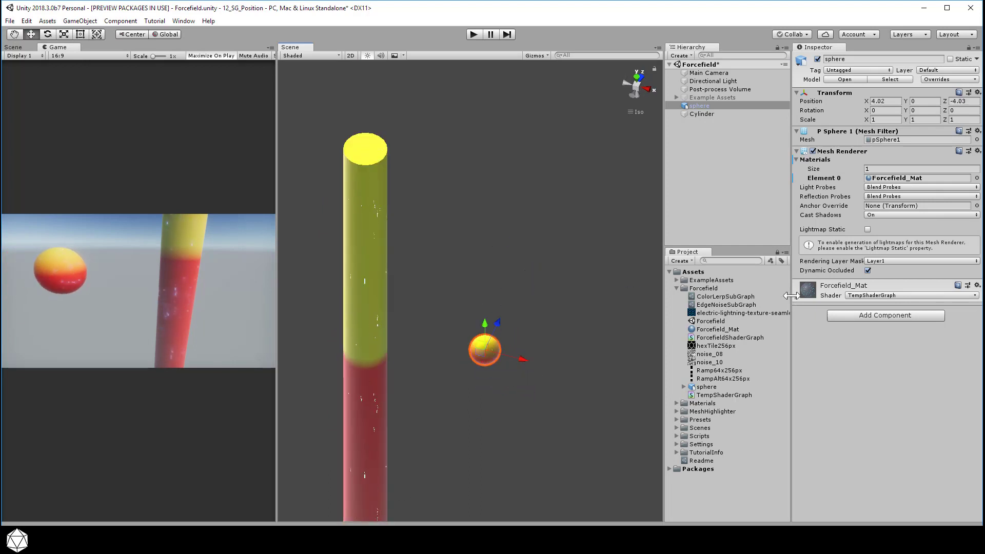
# Expand Forcefield_Mat's shader properties and scrub Origin to 0.46
pyautogui.click(796, 296)
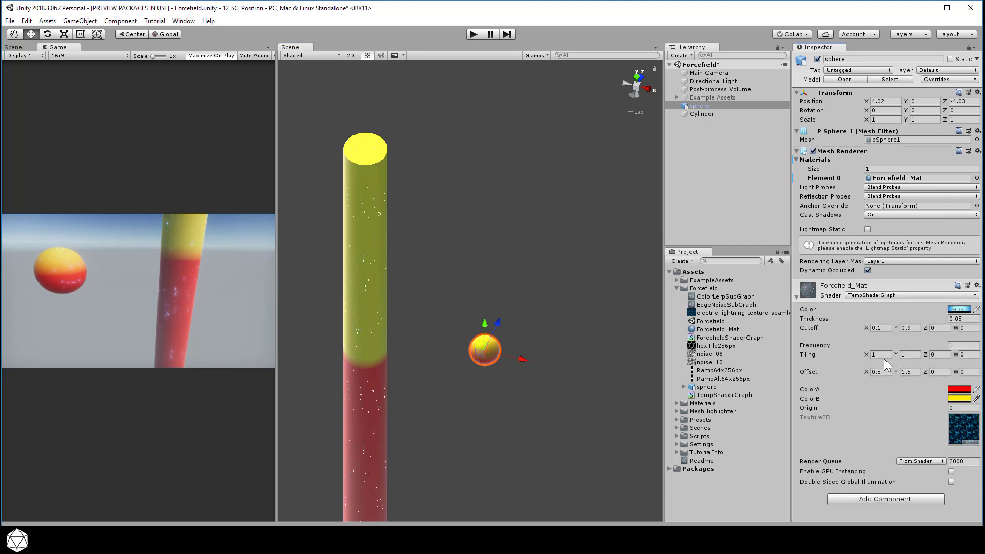
pyautogui.click(932, 409)
pyautogui.moveTo(922, 406)
pyautogui.mouseDown()
pyautogui.moveTo(799, 416)
pyautogui.moveTo(959, 418)
pyautogui.moveTo(14, 418)
pyautogui.mouseUp()
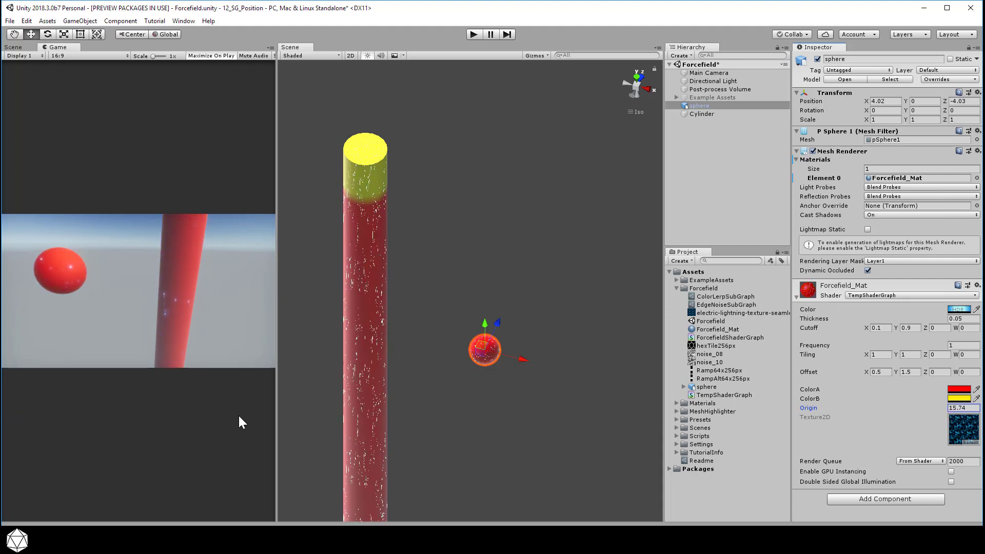
pyautogui.moveTo(278, 419); pyautogui.dragTo(807, 328)
# Create a cube and scale it to X 5, Y 0.01, Z 5
pyautogui.click(80, 20)
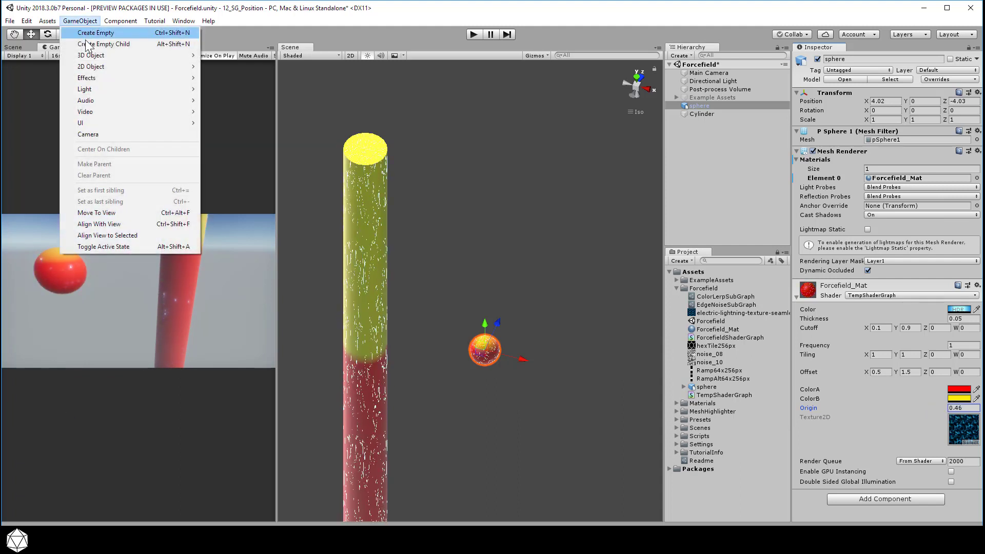
pyautogui.click(210, 55)
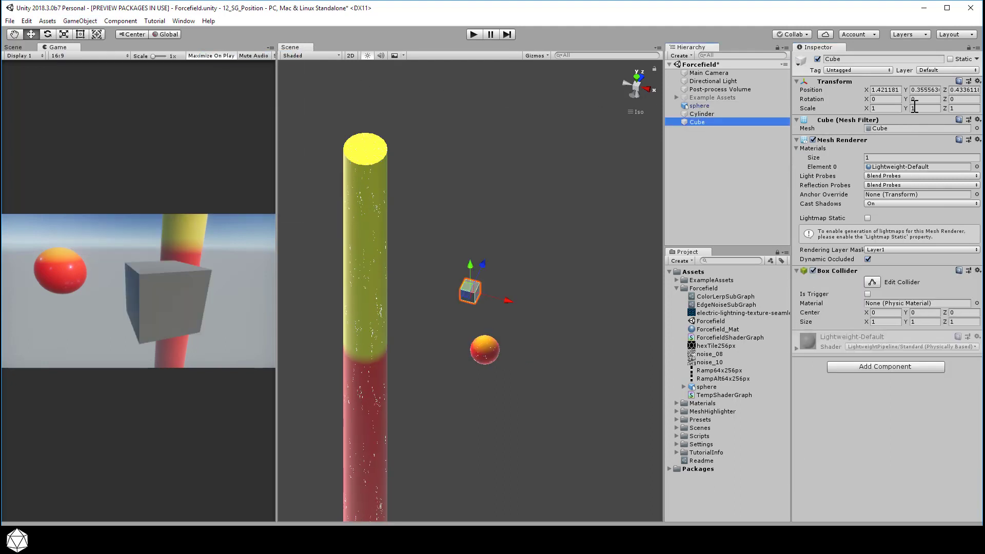
pyautogui.click(915, 107)
pyautogui.write('.0')
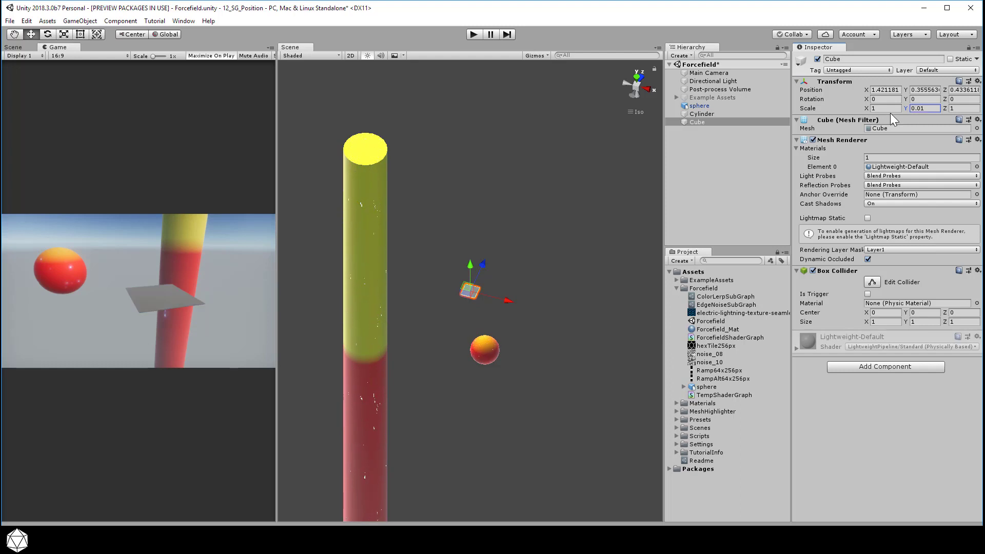
pyautogui.click(892, 108)
pyautogui.write('5')
pyautogui.click(955, 109)
pyautogui.write('5')
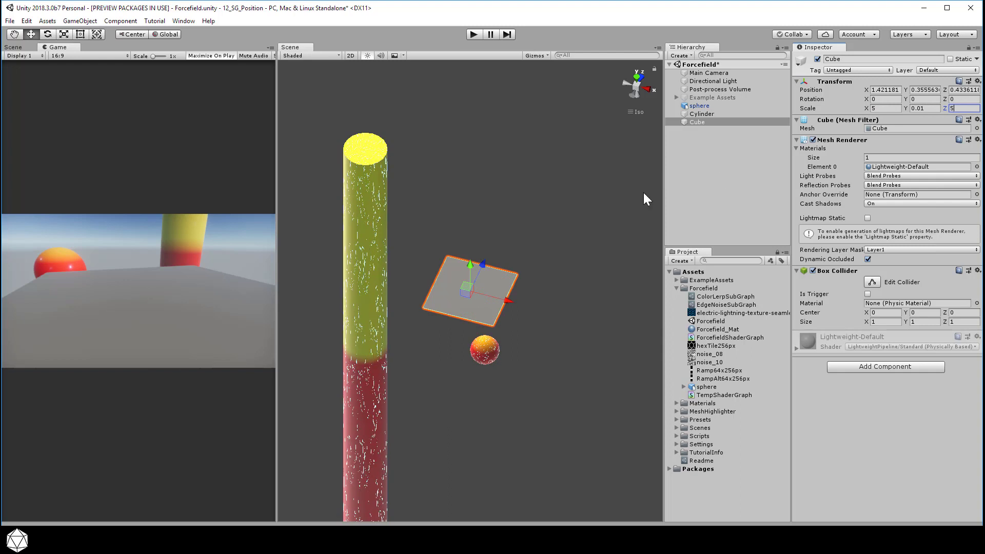
# Set the cube's Position Y to 0
pyautogui.click(931, 91)
pyautogui.write('0')
pyautogui.press('Return')
pyautogui.keyDown('alt'); pyautogui.moveTo(495, 328); pyautogui.dragTo(455, 266); pyautogui.keyUp('alt')
pyautogui.click(918, 90)
# Set the material's Origin to -2 and the cube's Position Y to -2
pyautogui.click(753, 105)
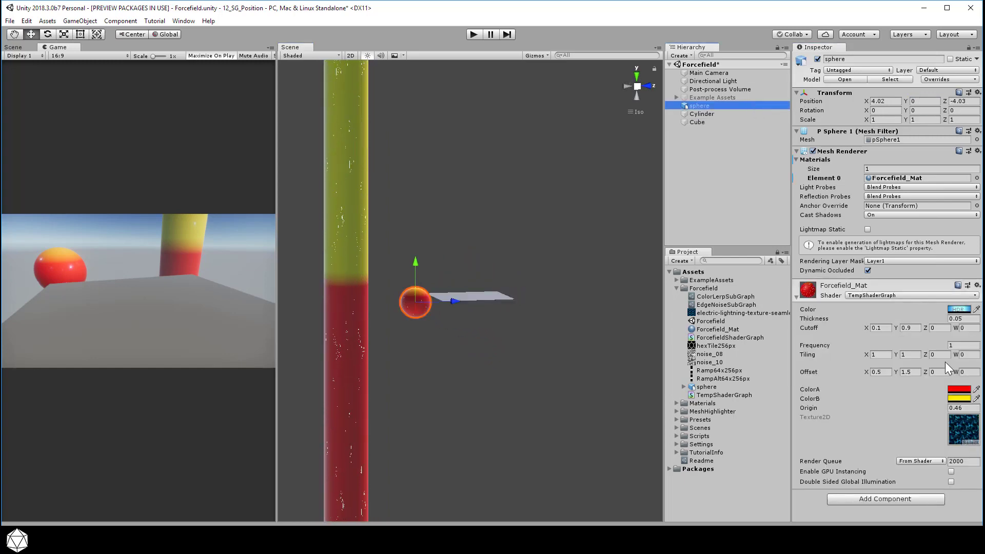
pyautogui.click(962, 408)
pyautogui.write('-2')
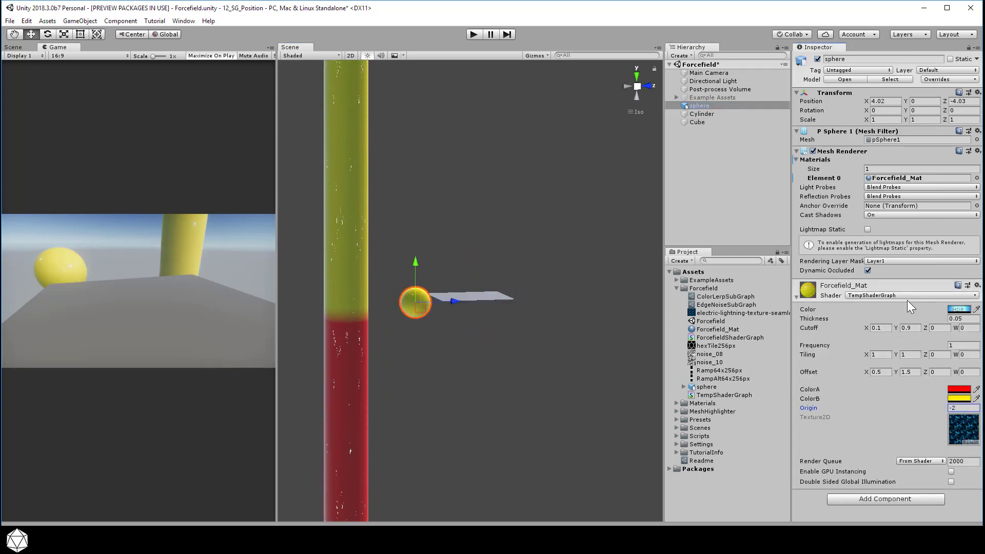
pyautogui.click(728, 122)
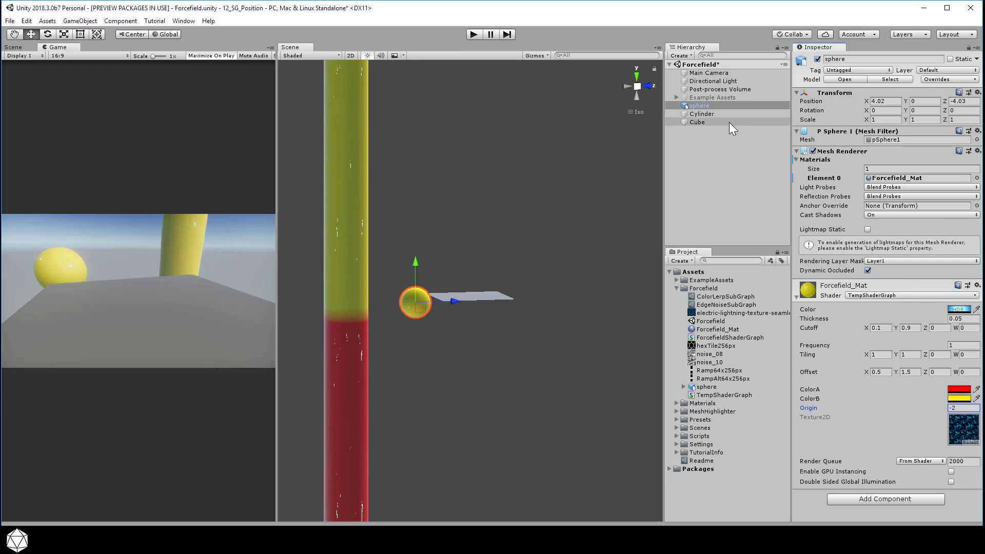
pyautogui.click(925, 91)
pyautogui.write('-2')
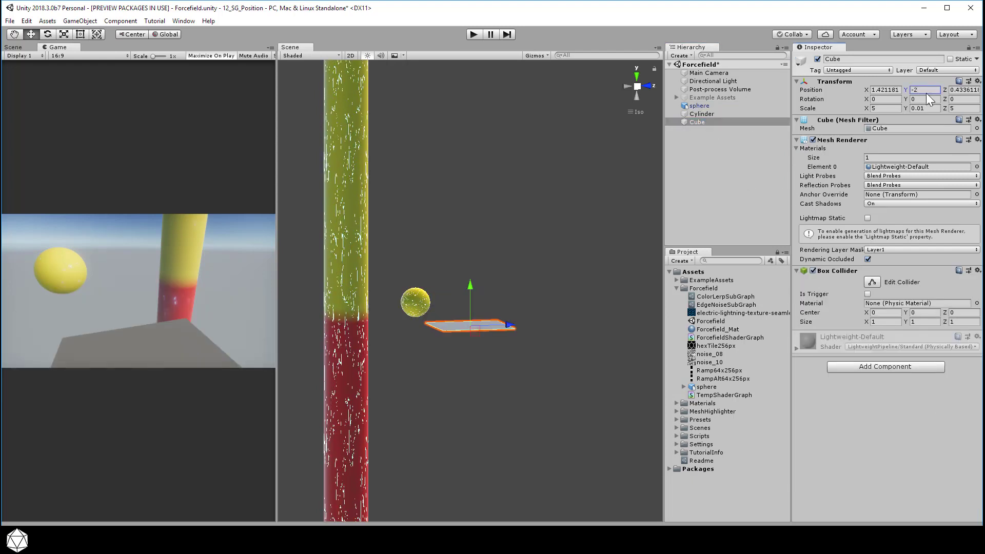
# Toggle the scene view projection, then drag the sphere material's Origin back to 0
pyautogui.keyDown('alt'); pyautogui.moveTo(481, 244); pyautogui.dragTo(483, 247); pyautogui.keyUp('alt')
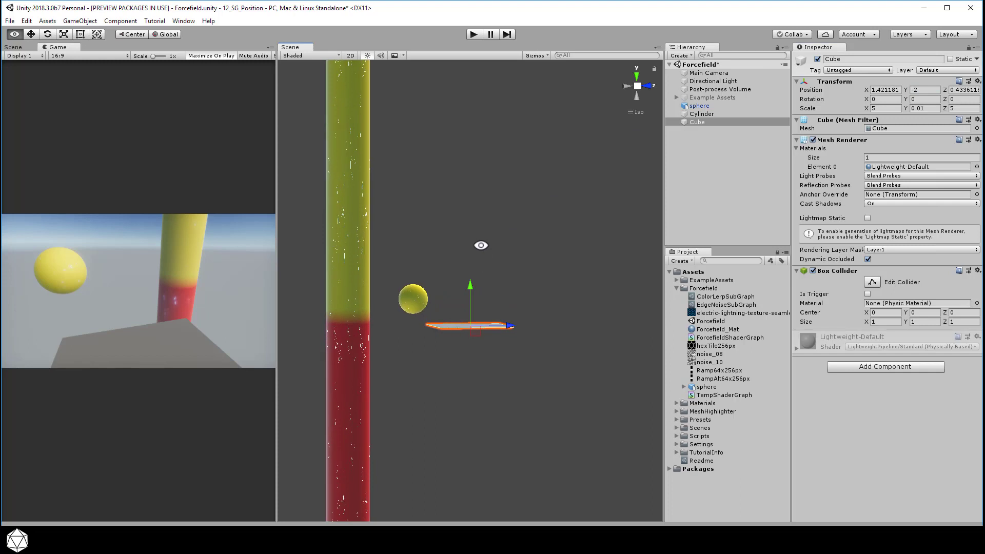
pyautogui.click(636, 86)
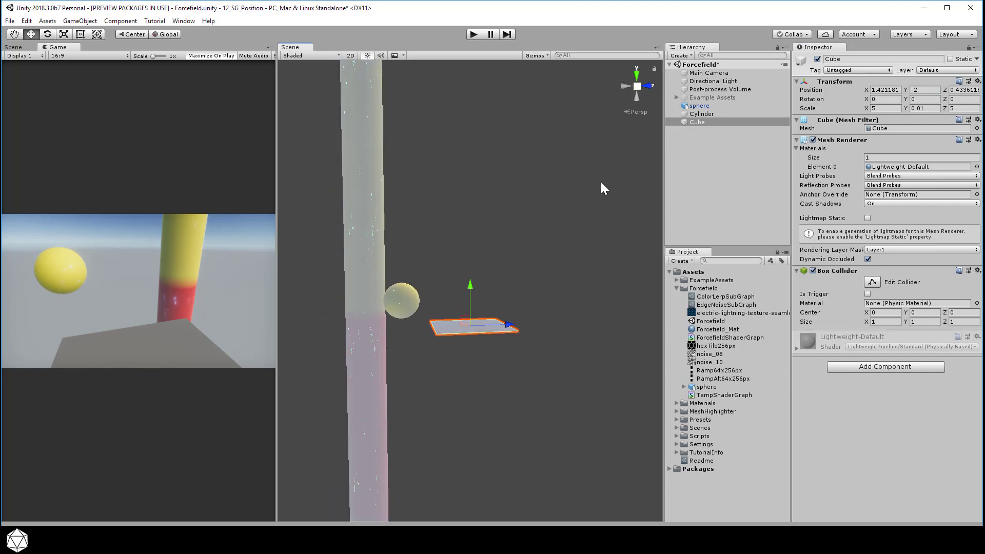
pyautogui.click(641, 112)
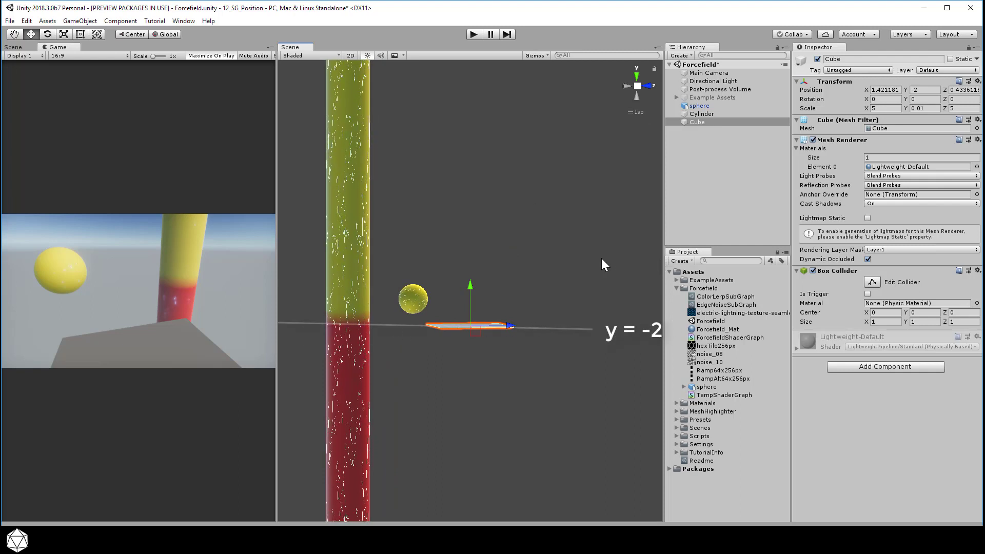
pyautogui.click(749, 105)
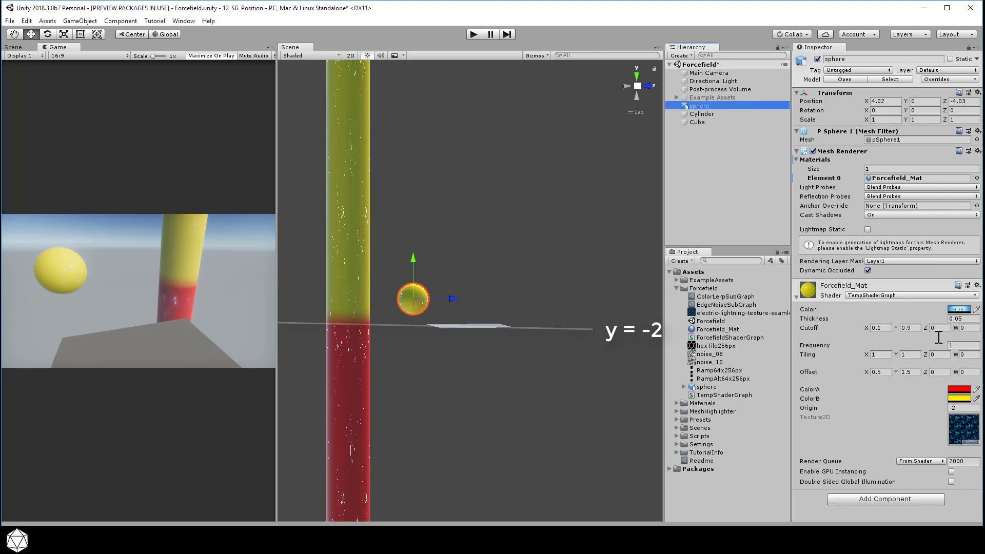
pyautogui.moveTo(932, 406); pyautogui.dragTo(859, 404)
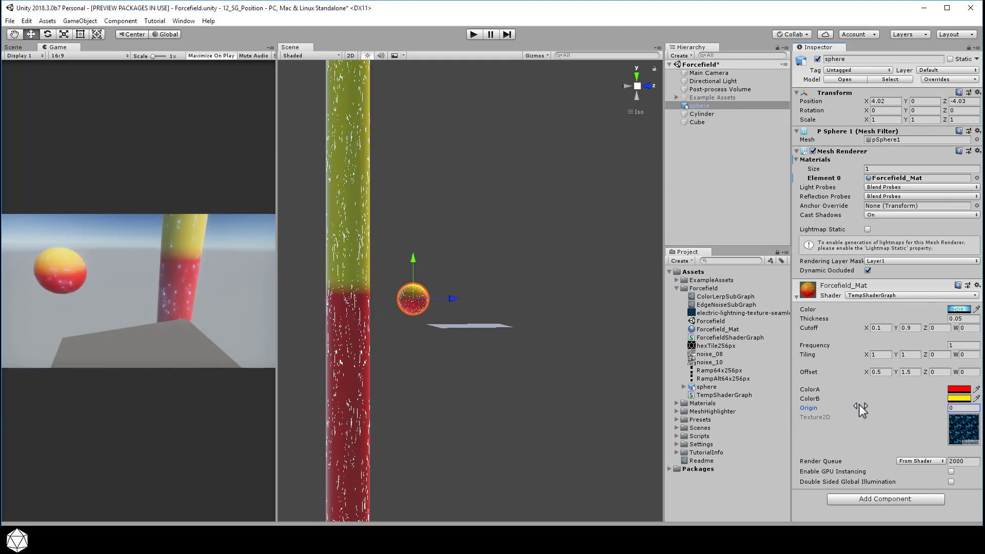
# Open TempShaderGraph and add a Vector1 property named Spread
pyautogui.doubleClick(733, 395)
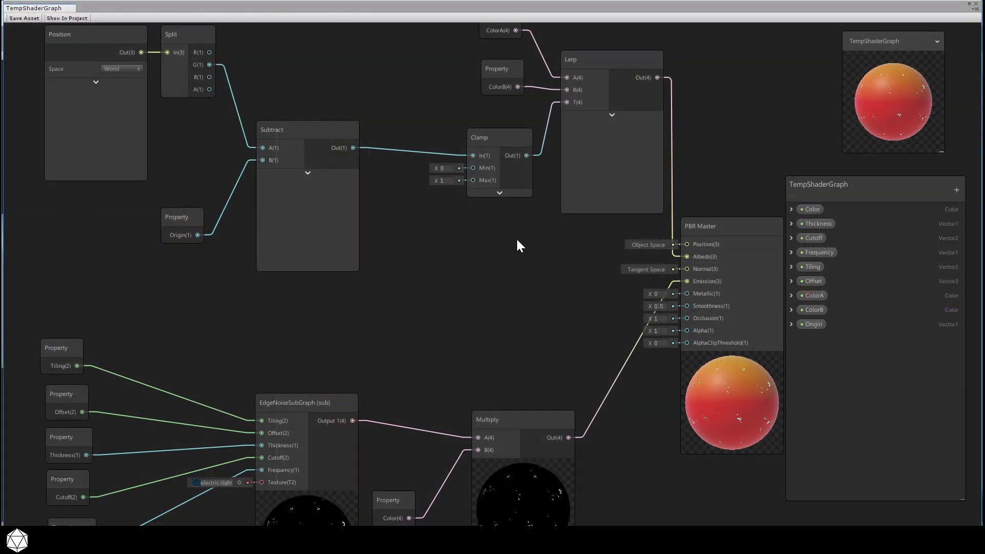
pyautogui.moveTo(516, 238); pyautogui.dragTo(506, 325, button='middle')
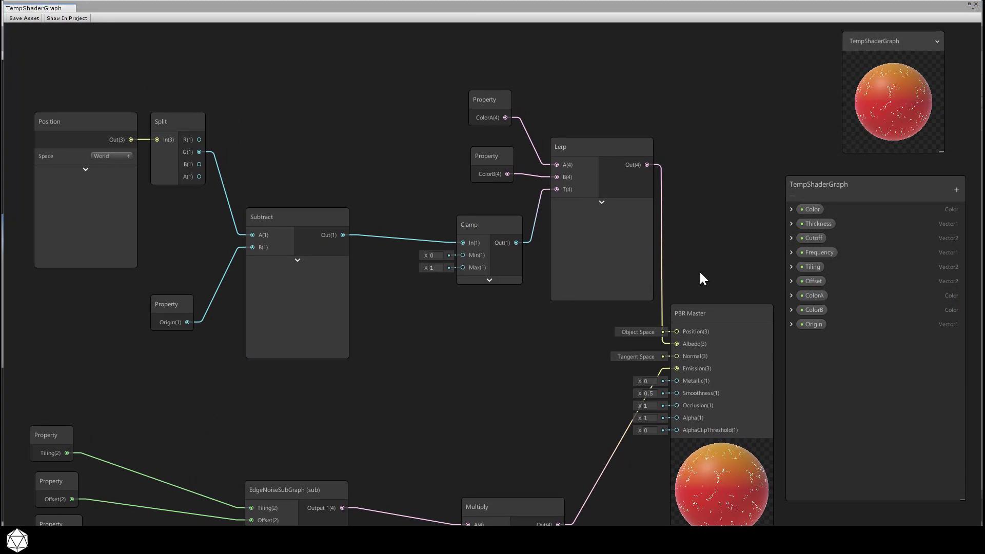
pyautogui.click(955, 189)
pyautogui.click(952, 193)
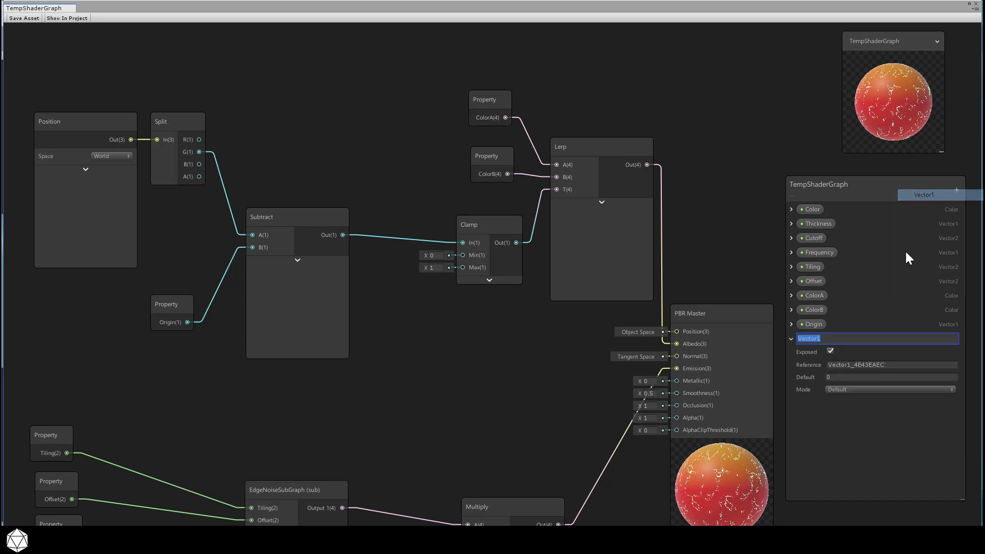
pyautogui.write('Spread')
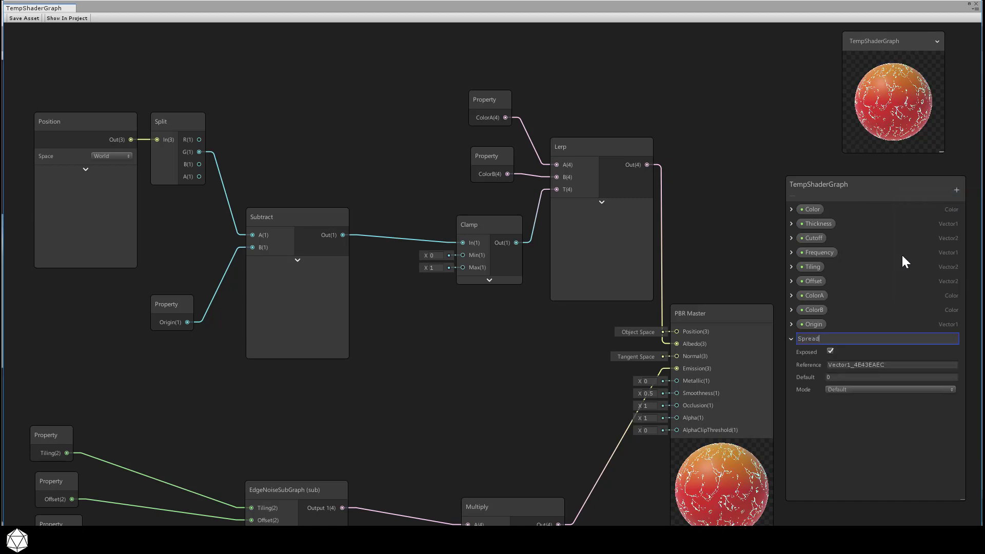
pyautogui.press('Return')
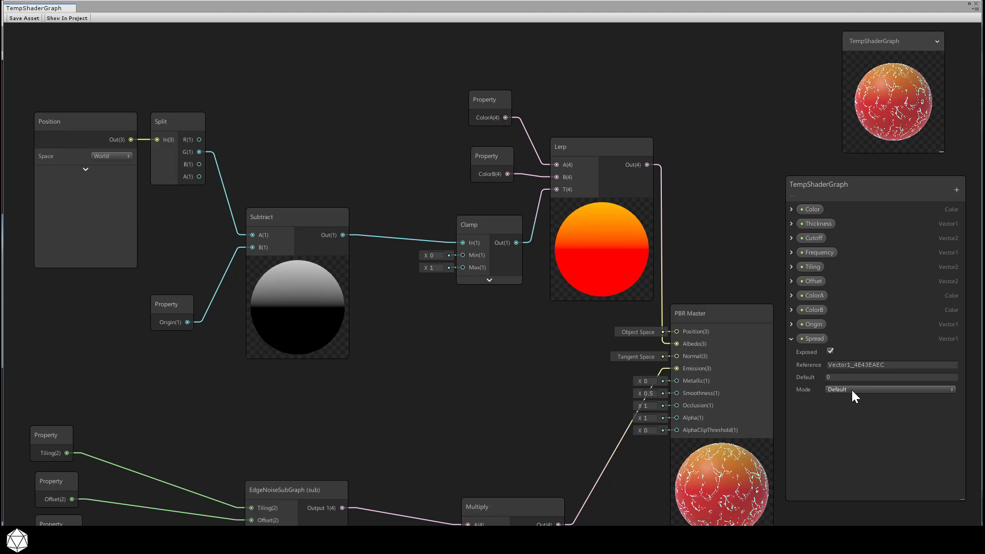
# Make Spread a Slider with Min 0.1 and Max 10
pyautogui.click(851, 389)
pyautogui.click(855, 409)
pyautogui.click(854, 402)
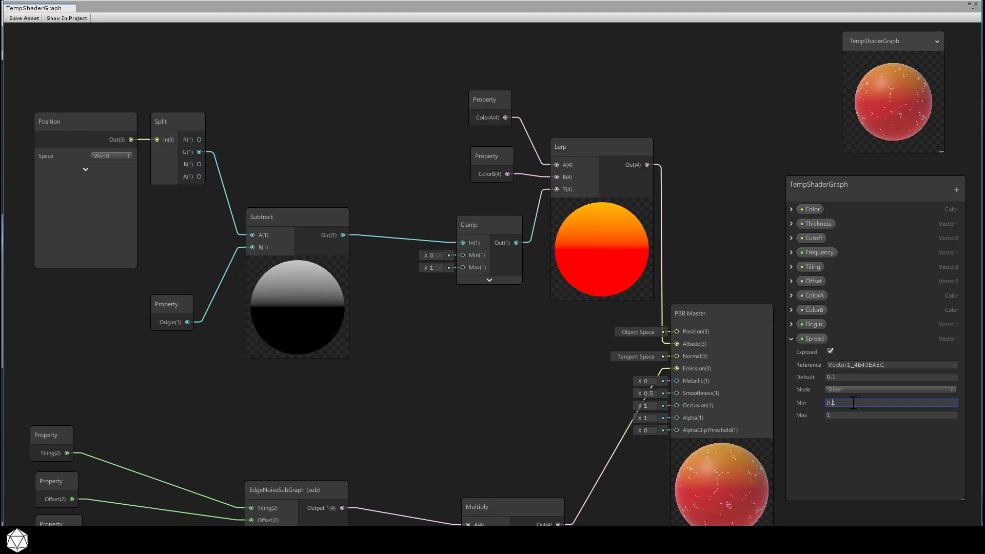
pyautogui.click(847, 414)
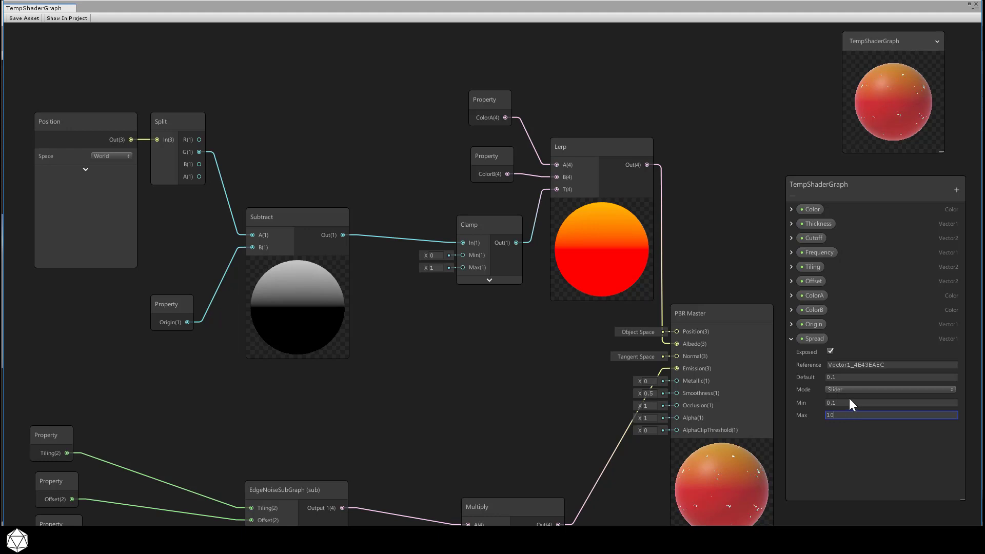
pyautogui.click(851, 403)
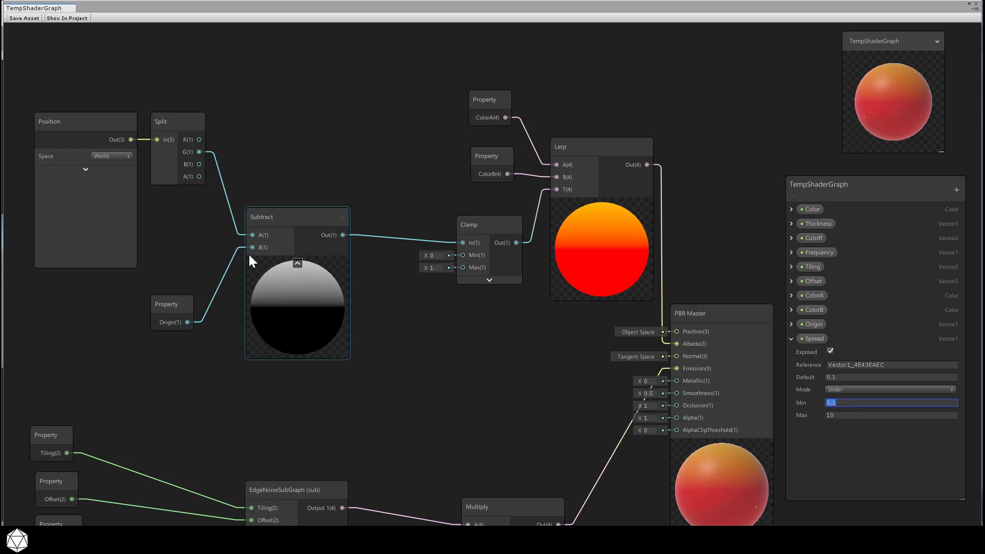
# Rearrange the Origin, Subtract and Clamp nodes and place a Spread node below Subtract
pyautogui.moveTo(177, 299); pyautogui.dragTo(130, 299)
pyautogui.moveTo(311, 216); pyautogui.dragTo(285, 200)
pyautogui.click(479, 225)
pyautogui.moveTo(478, 225); pyautogui.dragTo(489, 226)
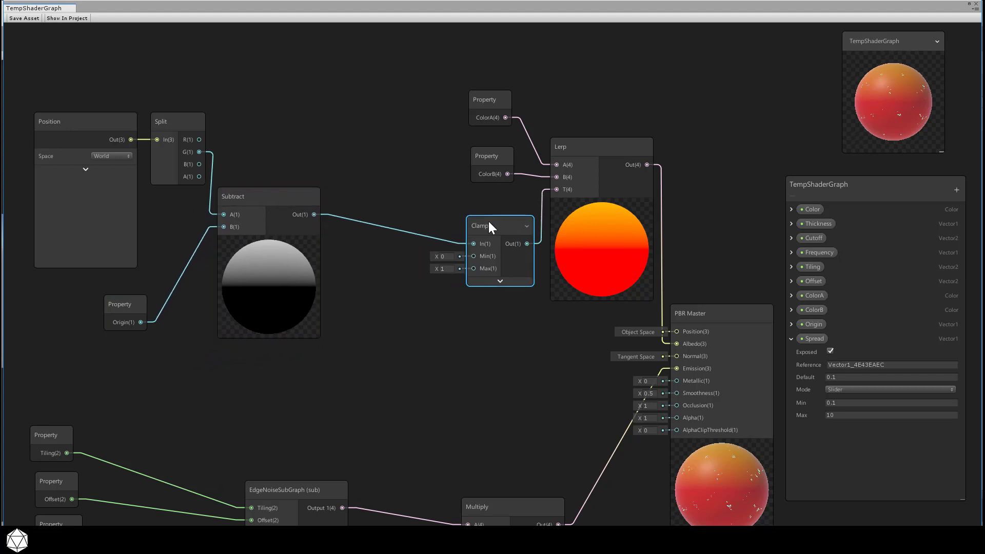
pyautogui.click(406, 302)
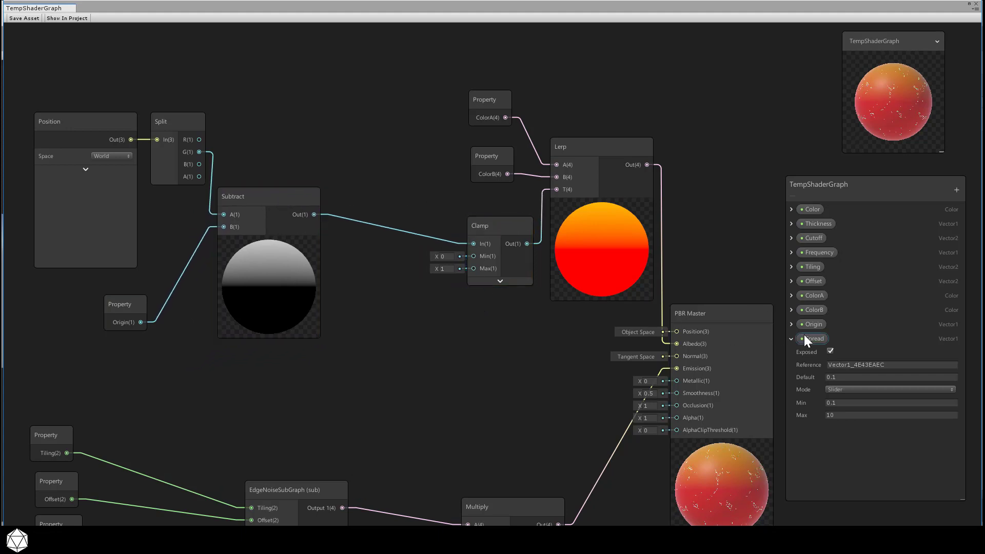
pyautogui.moveTo(806, 339); pyautogui.dragTo(398, 375)
pyautogui.moveTo(264, 372); pyautogui.dragTo(262, 371)
# Add a Math > Range > Clamp fed by Spread, with Min 0.1 and Max 10
pyautogui.click(330, 405)
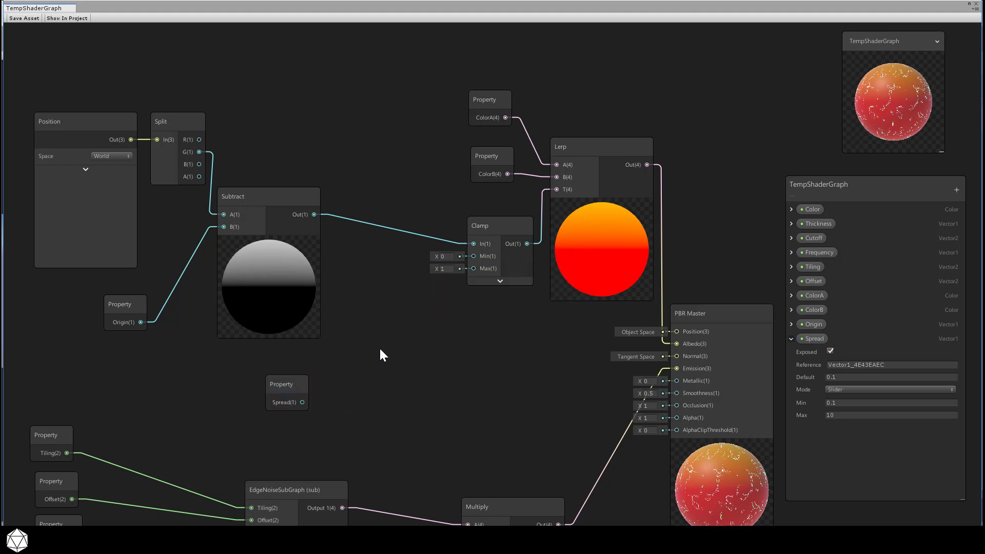
pyautogui.press('space')
pyautogui.click(362, 424)
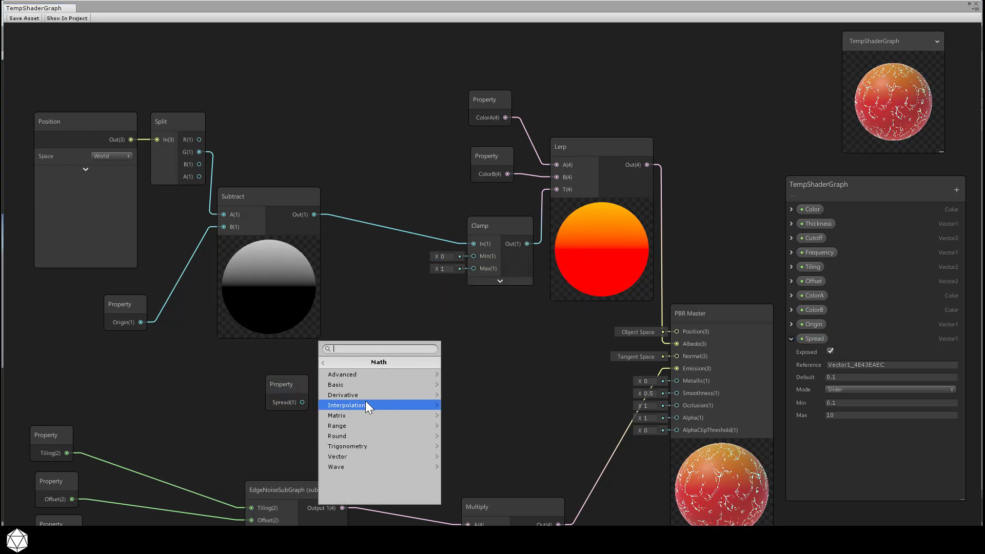
pyautogui.click(364, 424)
pyautogui.click(365, 375)
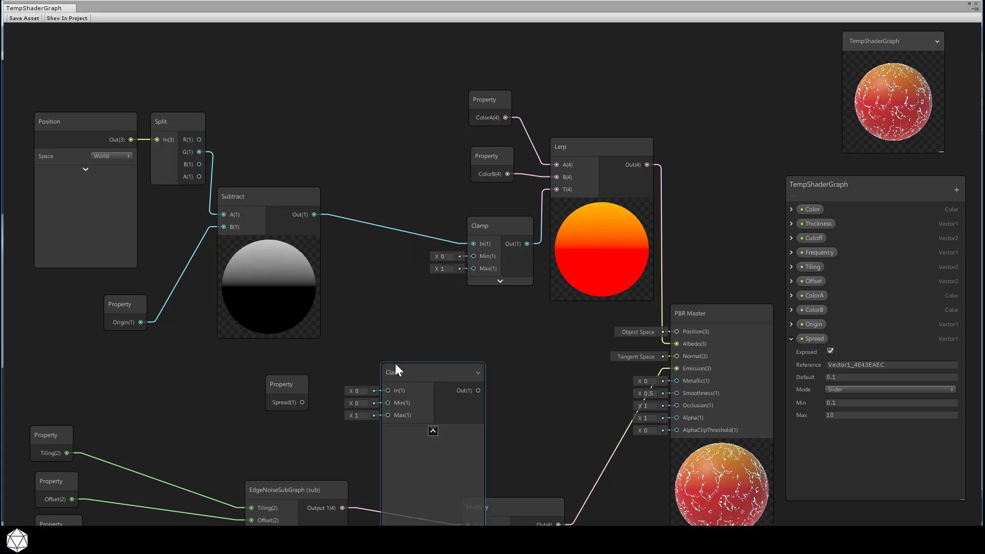
pyautogui.moveTo(302, 403); pyautogui.dragTo(388, 390)
pyautogui.click(361, 404)
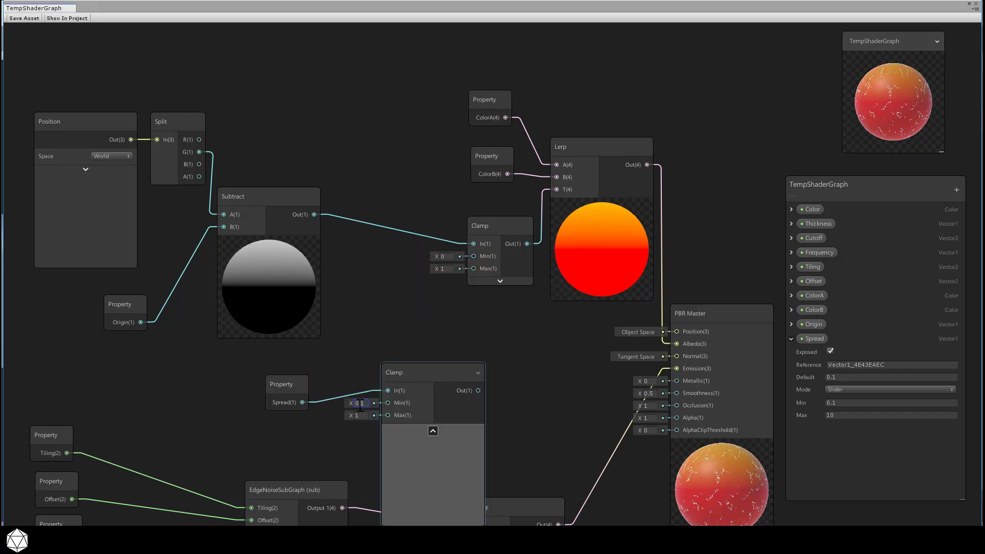
pyautogui.write('0.1')
pyautogui.click(364, 416)
pyautogui.moveTo(398, 380); pyautogui.dragTo(351, 372)
# Delete the Subtract-to-Clamp connection and shift the colour, Lerp, Clamp and master nodes right
pyautogui.click(371, 224)
pyautogui.doubleClick(372, 223)
pyautogui.hotkey('ctrl', 'z')
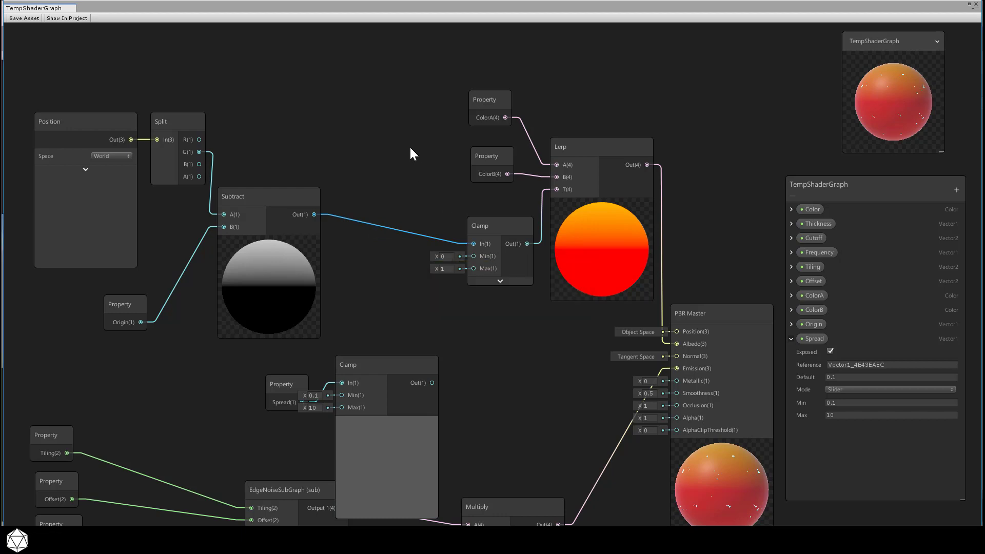
pyautogui.press('Delete')
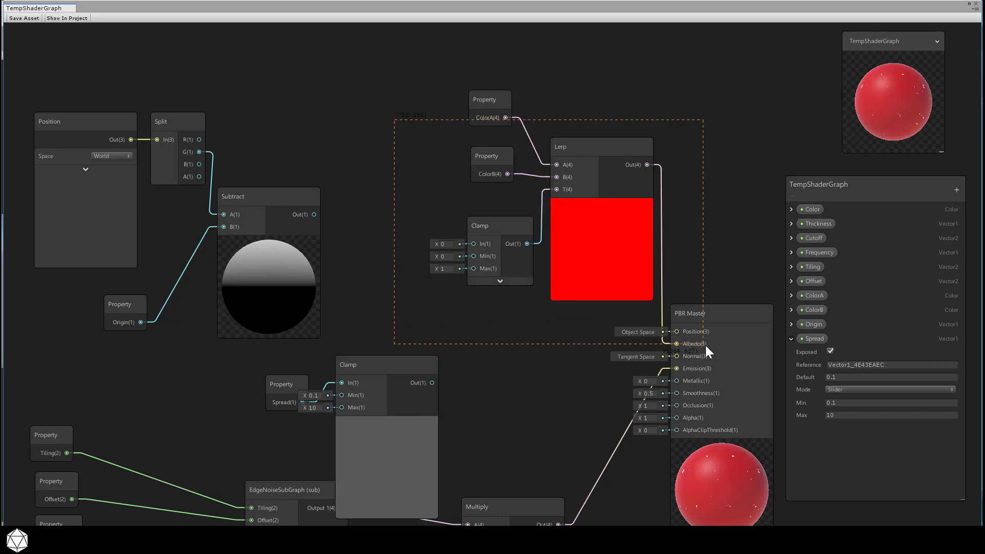
pyautogui.moveTo(706, 346); pyautogui.dragTo(706, 346)
pyautogui.moveTo(706, 309); pyautogui.dragTo(781, 306)
# Add a Math > Basic > Divide node with Subtract's output in its A input
pyautogui.click(347, 198)
pyautogui.press('space')
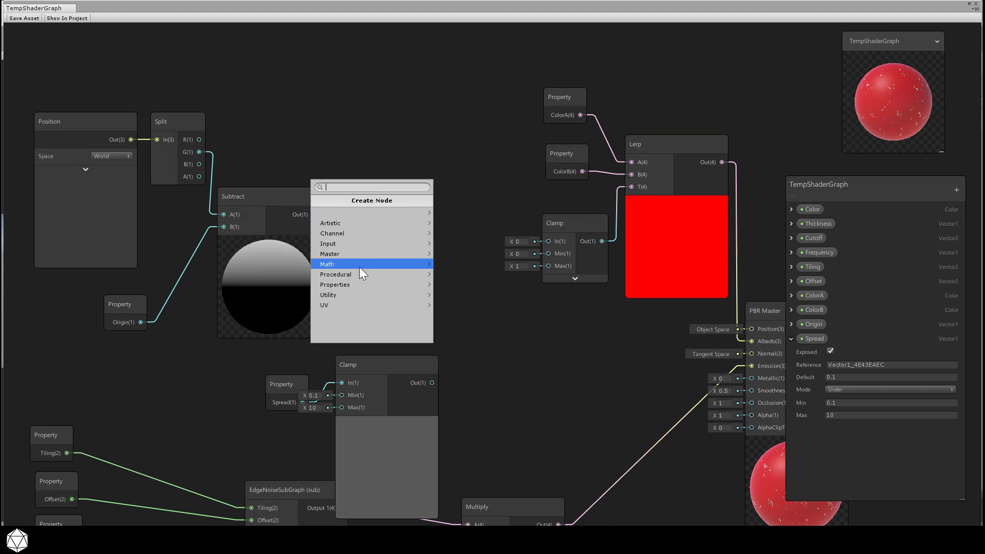
pyautogui.click(359, 265)
pyautogui.click(365, 223)
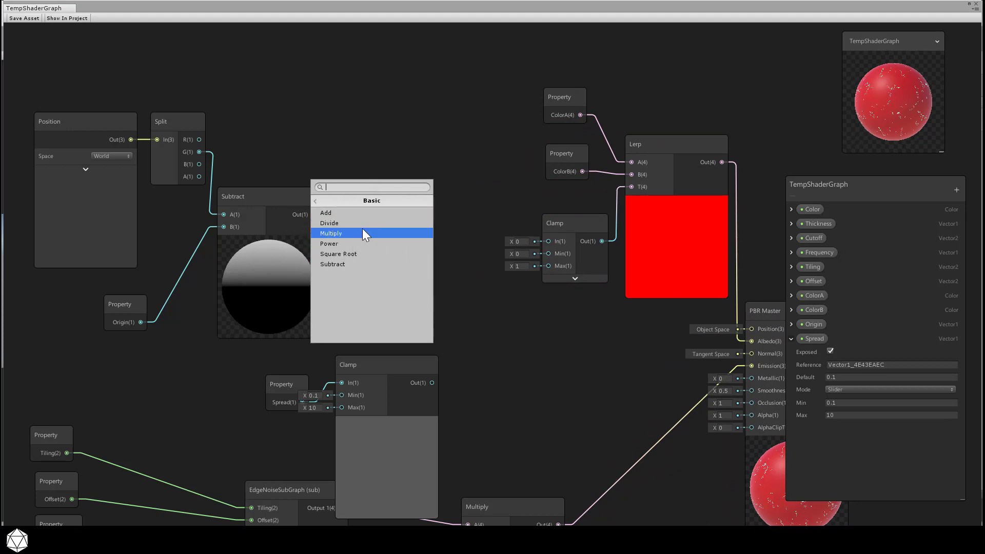
pyautogui.click(362, 222)
pyautogui.moveTo(414, 211); pyautogui.dragTo(418, 199)
pyautogui.moveTo(314, 214); pyautogui.dragTo(386, 220)
# Wire the clamped Spread into Divide B and Divide Out into the colour Clamp, then save
pyautogui.moveTo(284, 382); pyautogui.dragTo(226, 374)
pyautogui.moveTo(364, 367); pyautogui.dragTo(389, 231)
pyautogui.click(338, 421)
pyautogui.moveTo(281, 193); pyautogui.dragTo(292, 169)
pyautogui.moveTo(239, 376); pyautogui.dragTo(215, 370)
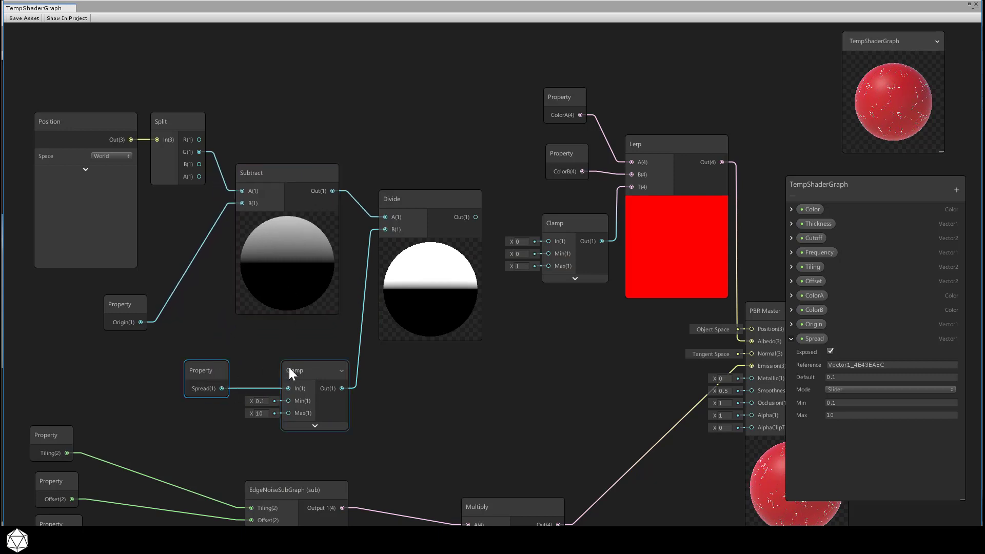
pyautogui.moveTo(290, 370); pyautogui.dragTo(283, 371)
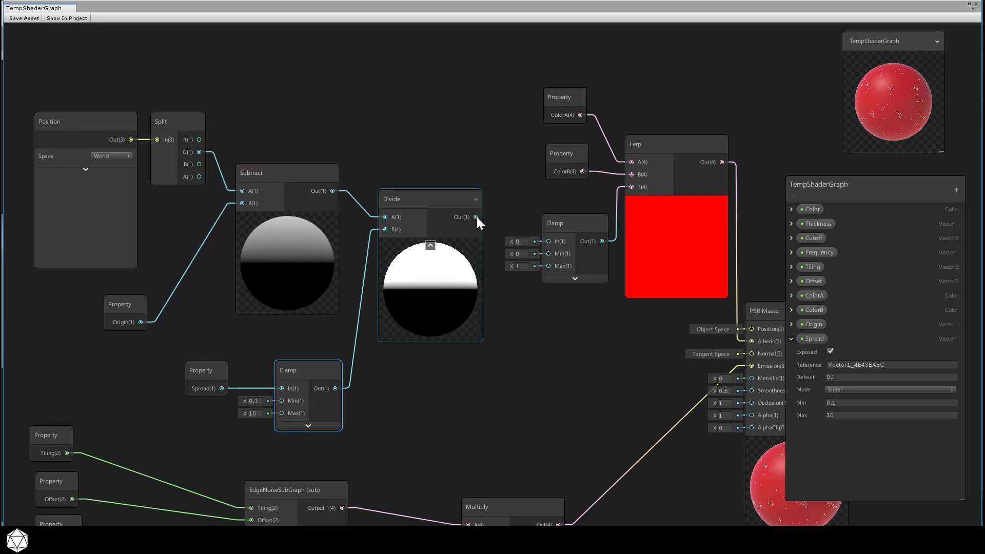
pyautogui.moveTo(476, 217); pyautogui.dragTo(547, 240)
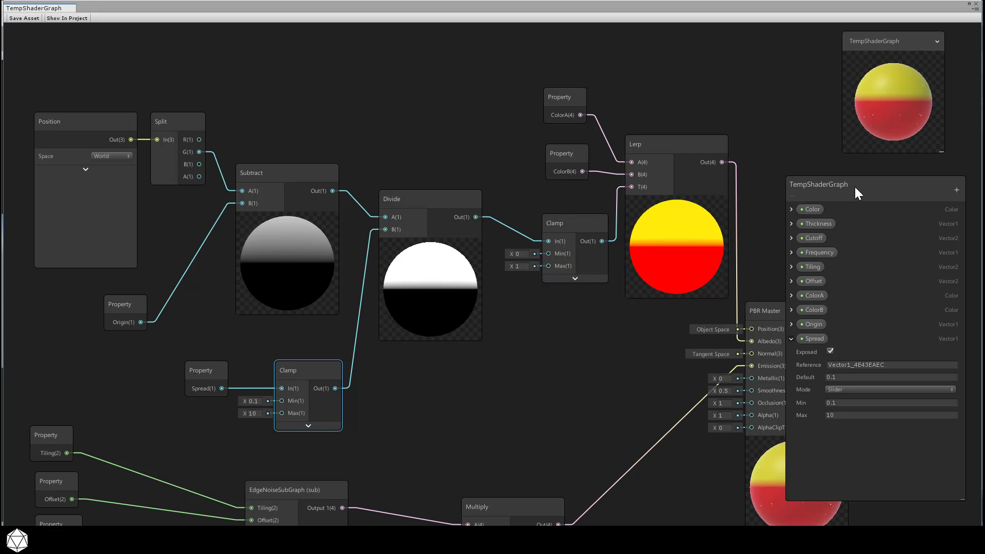
pyautogui.click(25, 17)
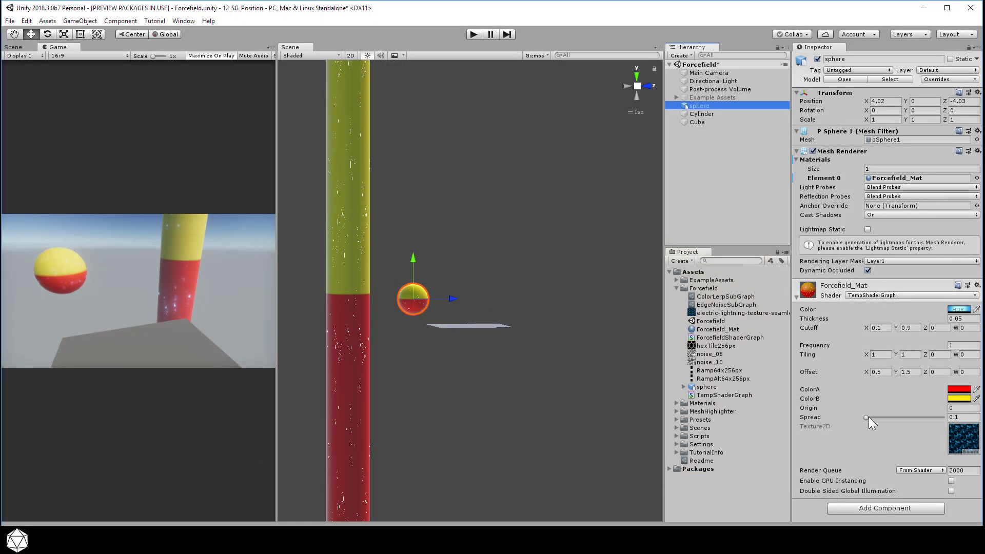
# Adjust Forcefield_Mat's Spread to 4.97 and Origin to -3.33 for a soft gradient
pyautogui.moveTo(867, 416)
pyautogui.mouseDown()
pyautogui.moveTo(955, 421)
pyautogui.moveTo(875, 420)
pyautogui.mouseUp()
pyautogui.moveTo(810, 409); pyautogui.dragTo(795, 428)
pyautogui.keyDown('alt'); pyautogui.moveTo(507, 345); pyautogui.dragTo(548, 402, button='middle'); pyautogui.keyUp('alt')
pyautogui.scroll(4, 546, 406)
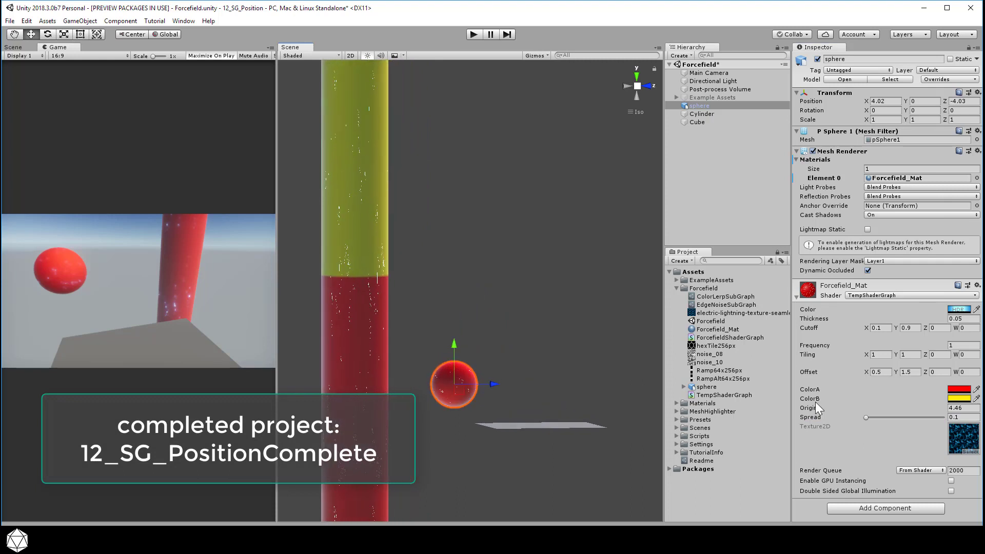
pyautogui.moveTo(866, 417); pyautogui.dragTo(765, 414)
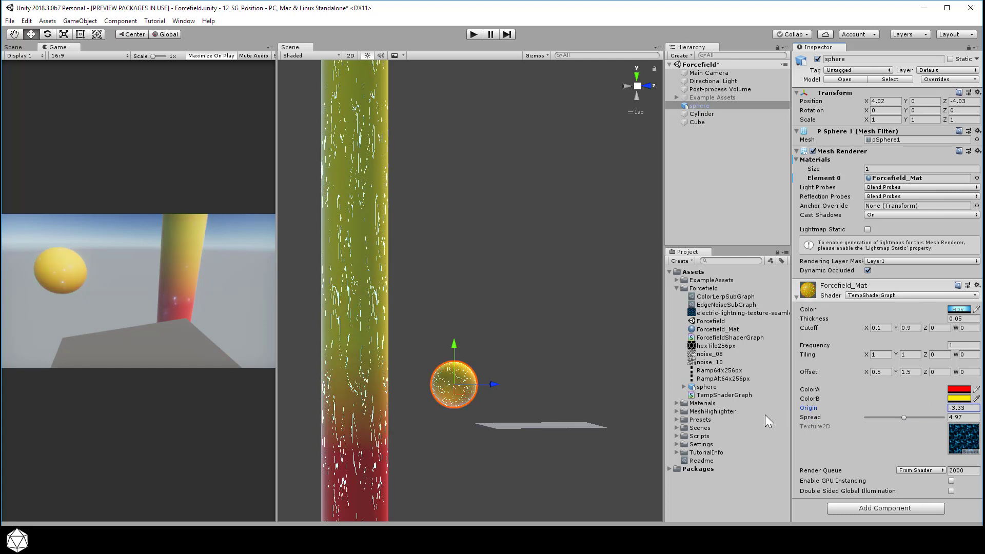